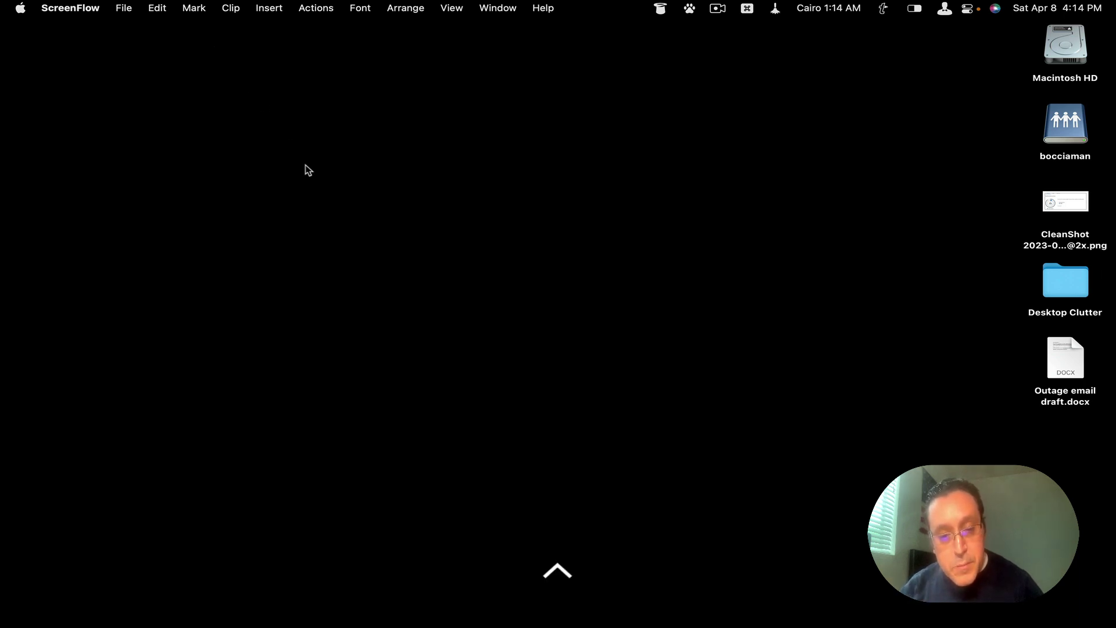
Step: Show the Applications folder in a Finder window and scroll down to find Maccy.app
key("ctrl+d")
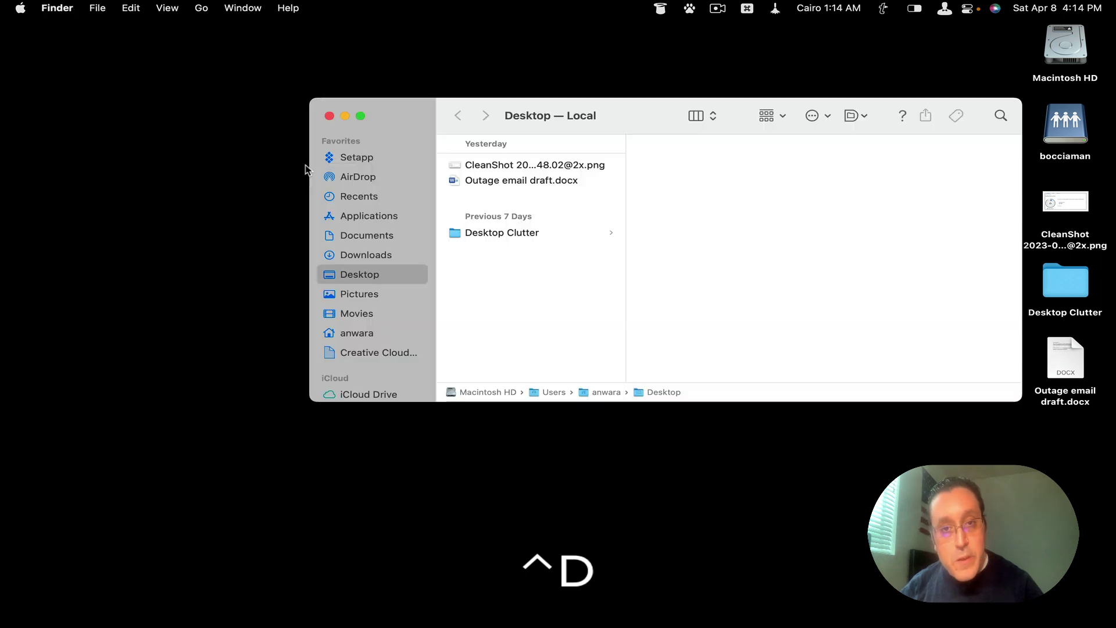
left_click(359, 214)
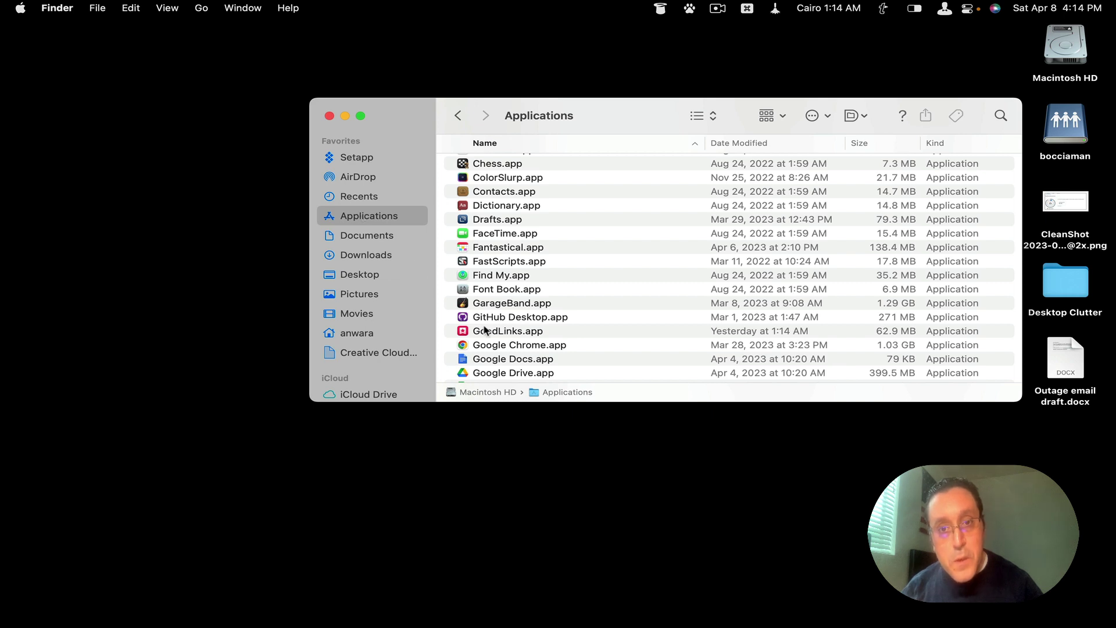
scroll(484, 330, "down", 5)
scroll(484, 330, "down", 3)
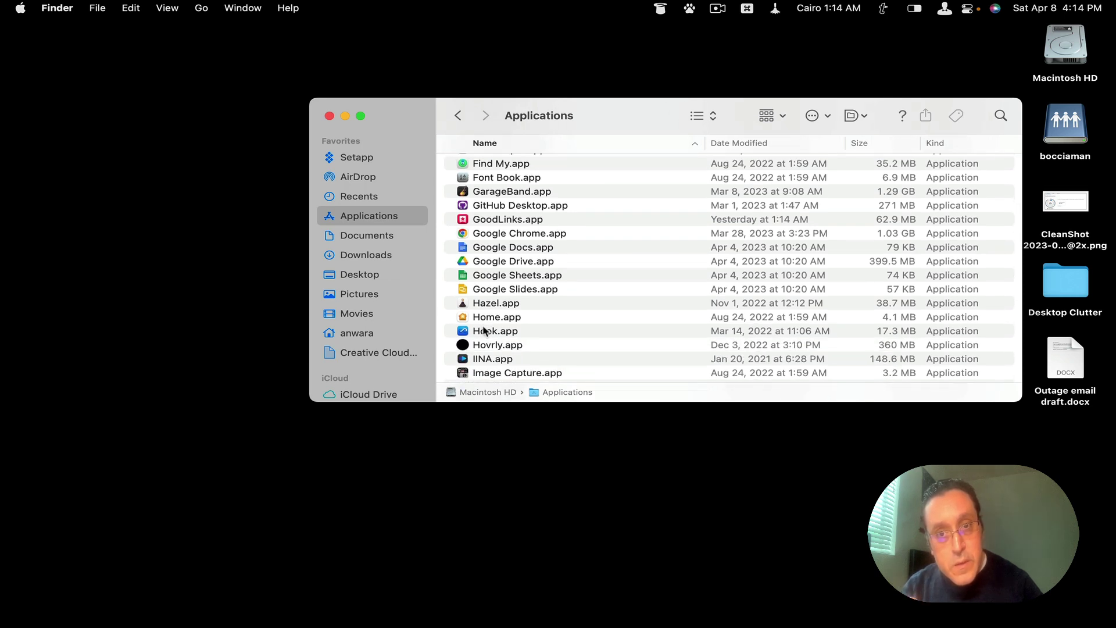
scroll(485, 331, "down", 2)
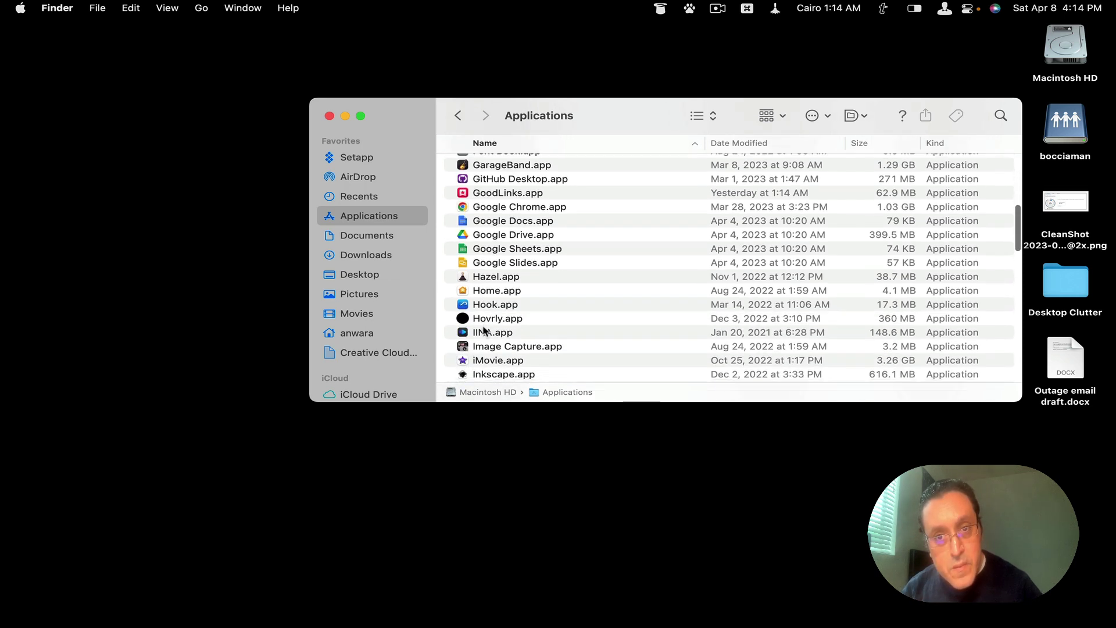
scroll(485, 330, "down", 4)
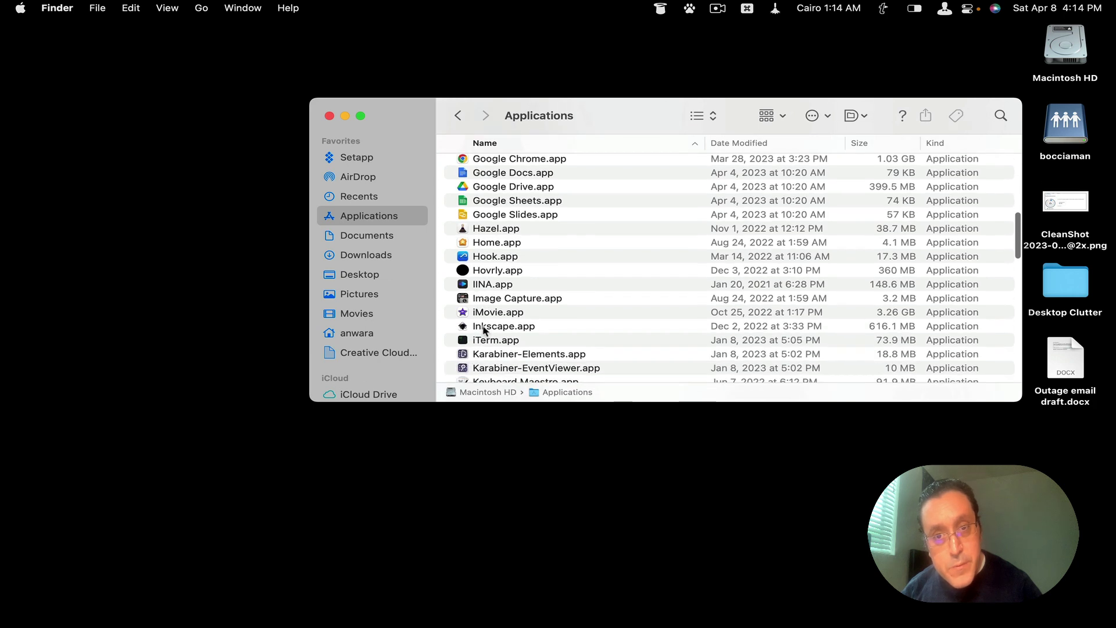
scroll(484, 330, "down", 3)
scroll(484, 330, "down", 5)
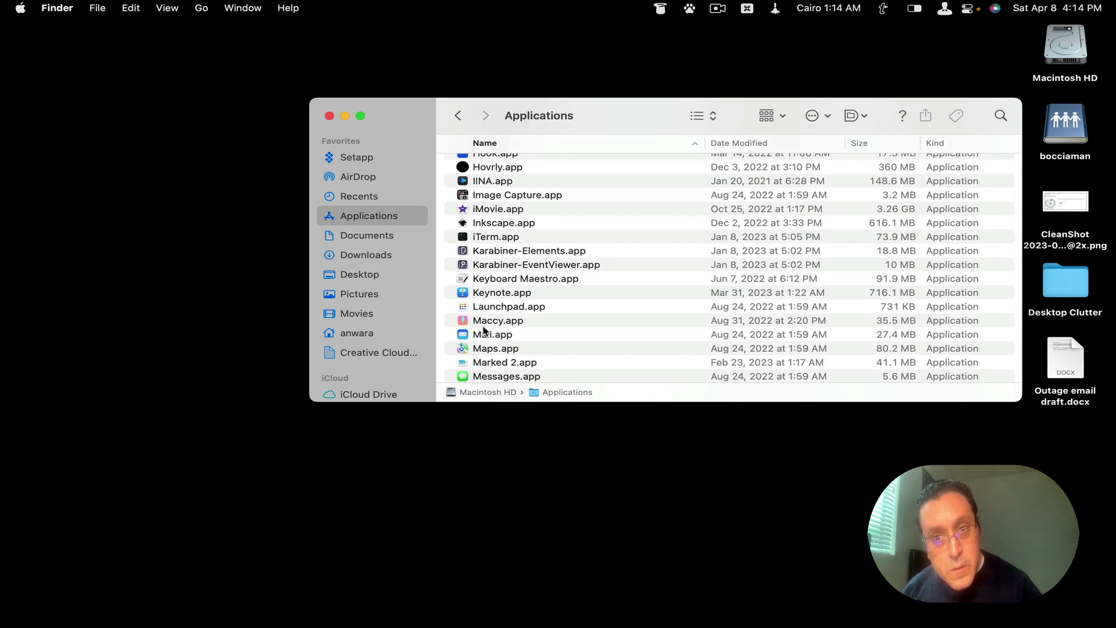
scroll(484, 330, "down", 1)
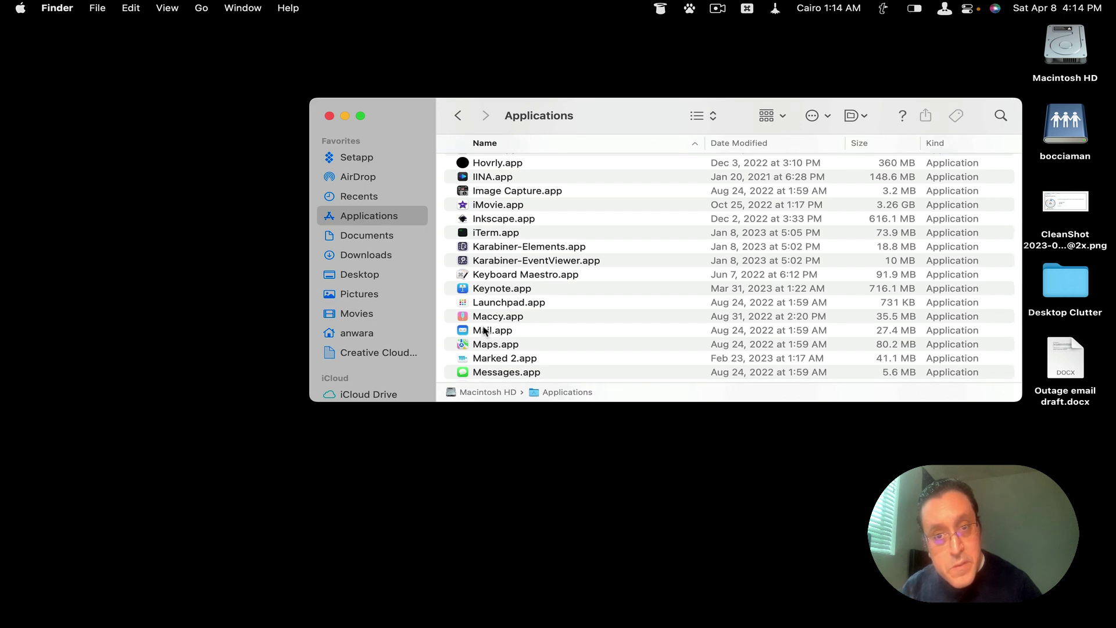
Step: Select Maccy.app in Applications and move it to the Trash
left_click(478, 318)
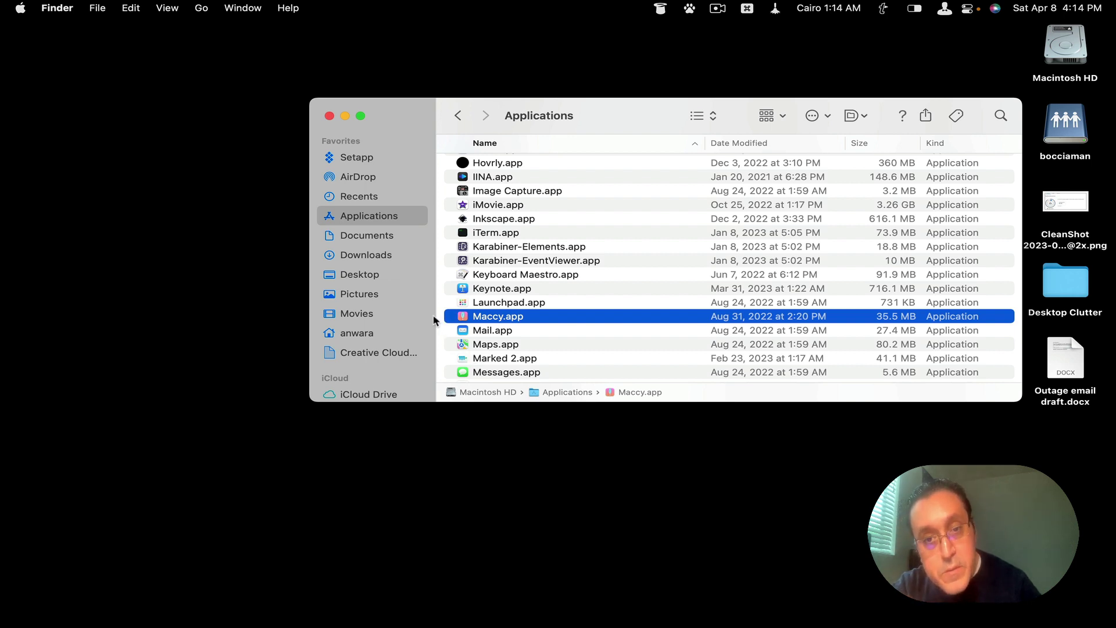
key("super")
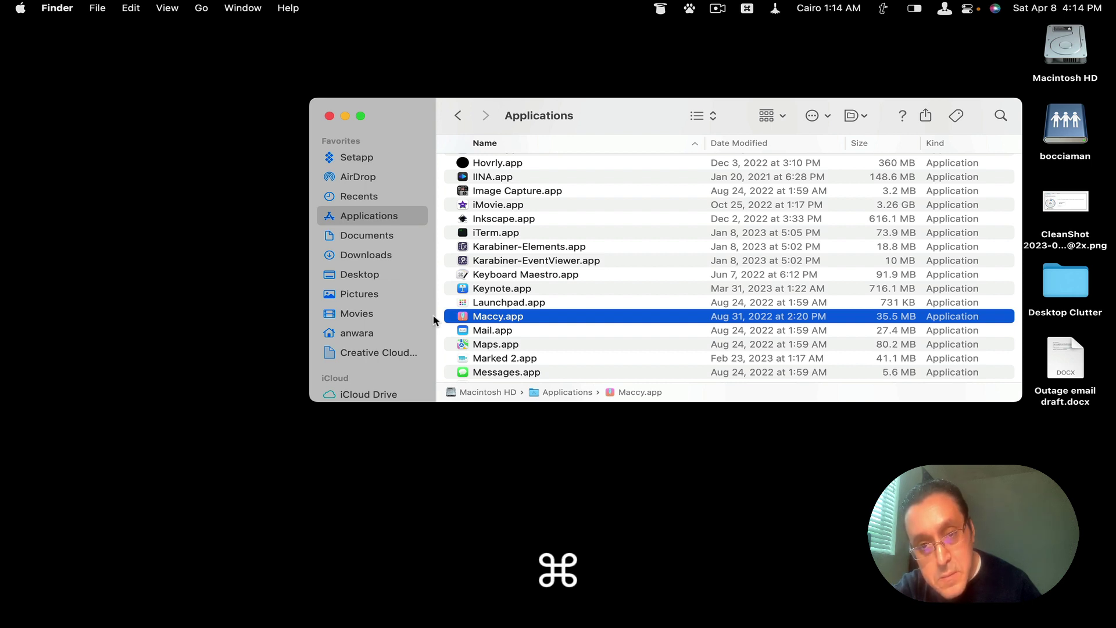
key("super+BackSpace")
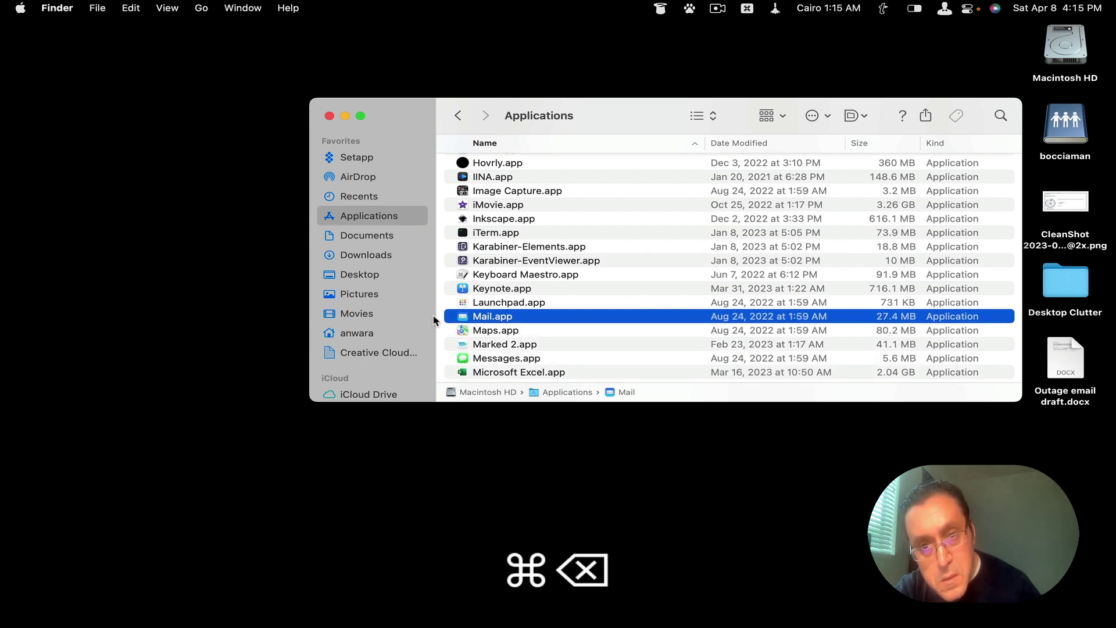
mouse_move(538, 625)
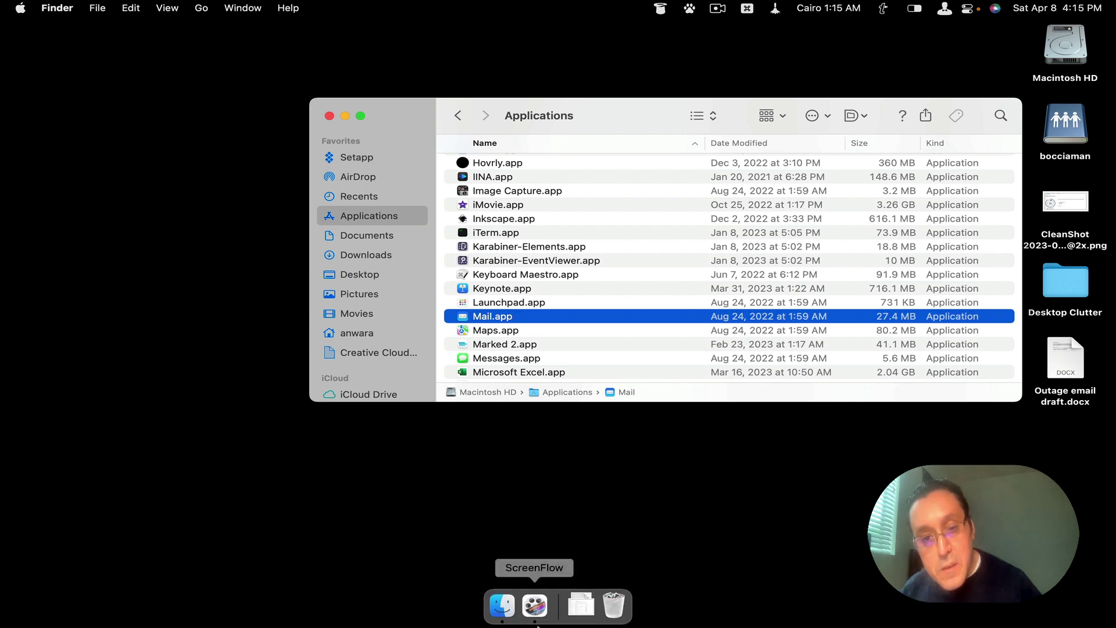
Step: Open the Trash and use Put Back to restore Maccy.app to Applications
left_click(614, 606)
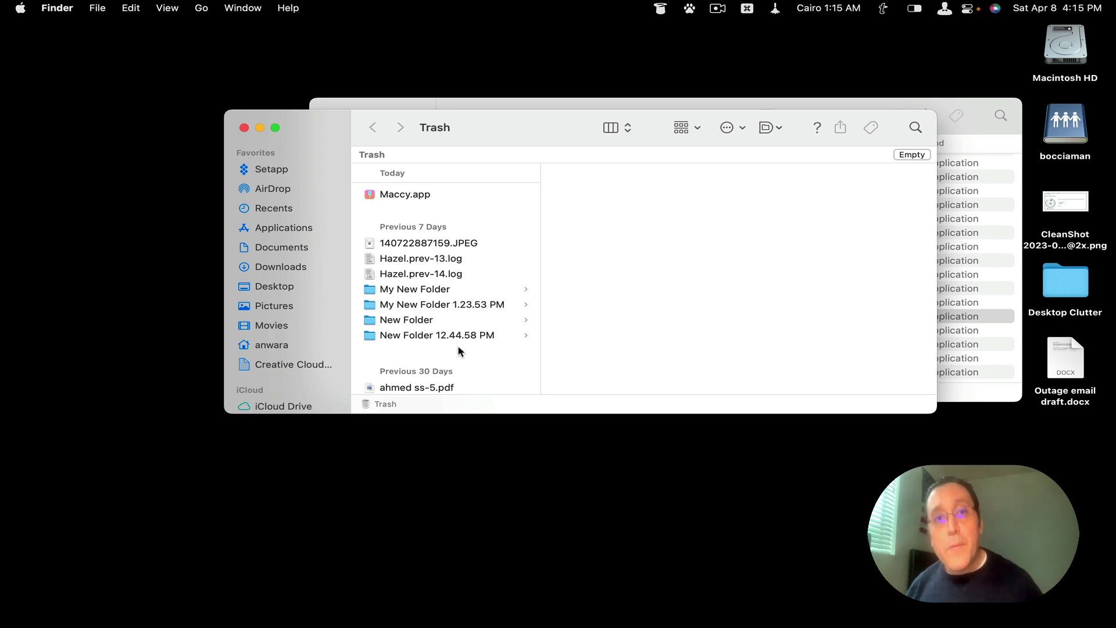
right_click(384, 199)
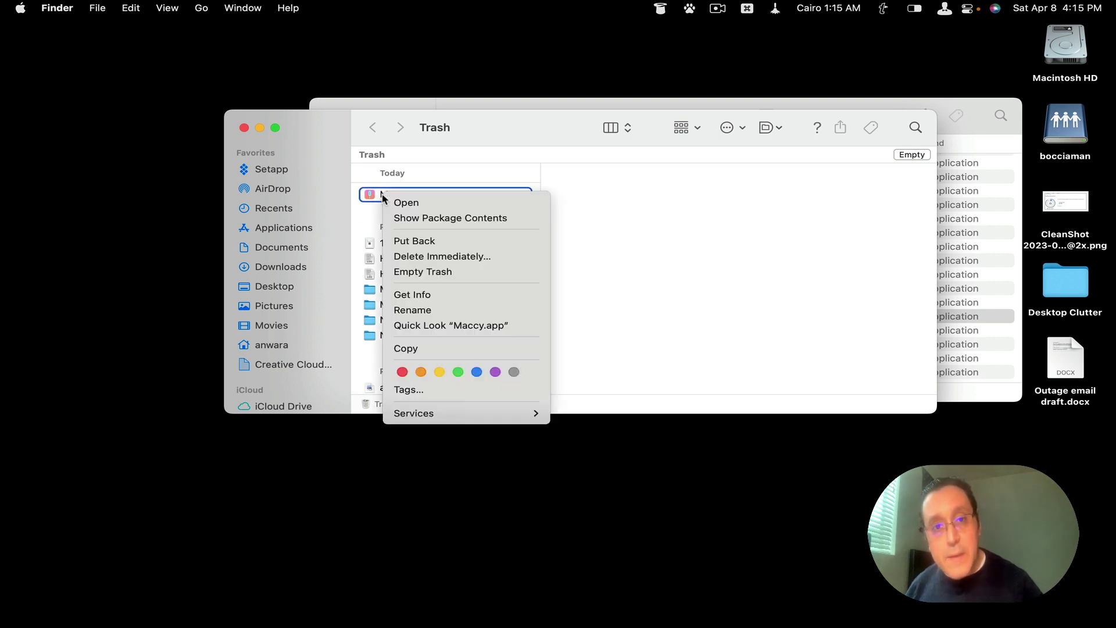
left_click(400, 243)
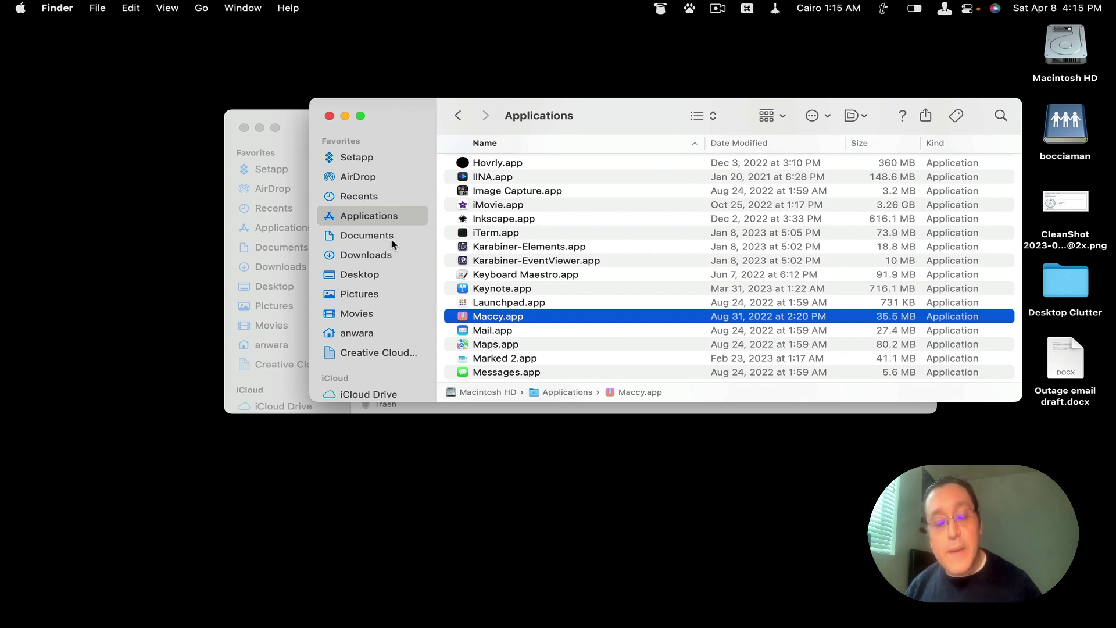
Step: Launch AppCleaner from Spotlight by searching 'ap'
key("super+space")
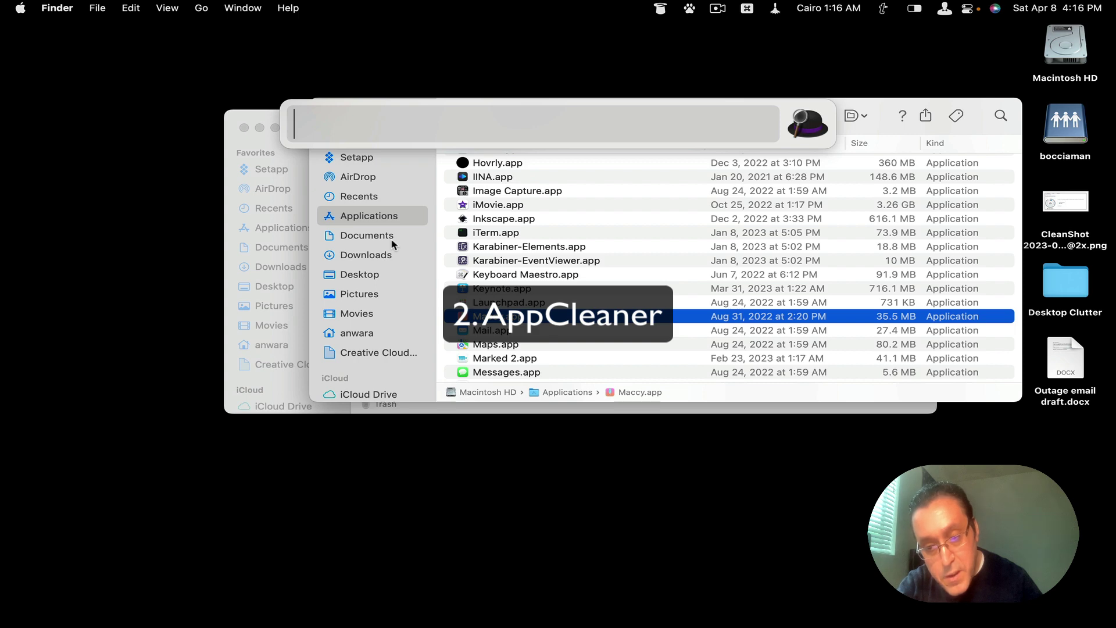
type("ap")
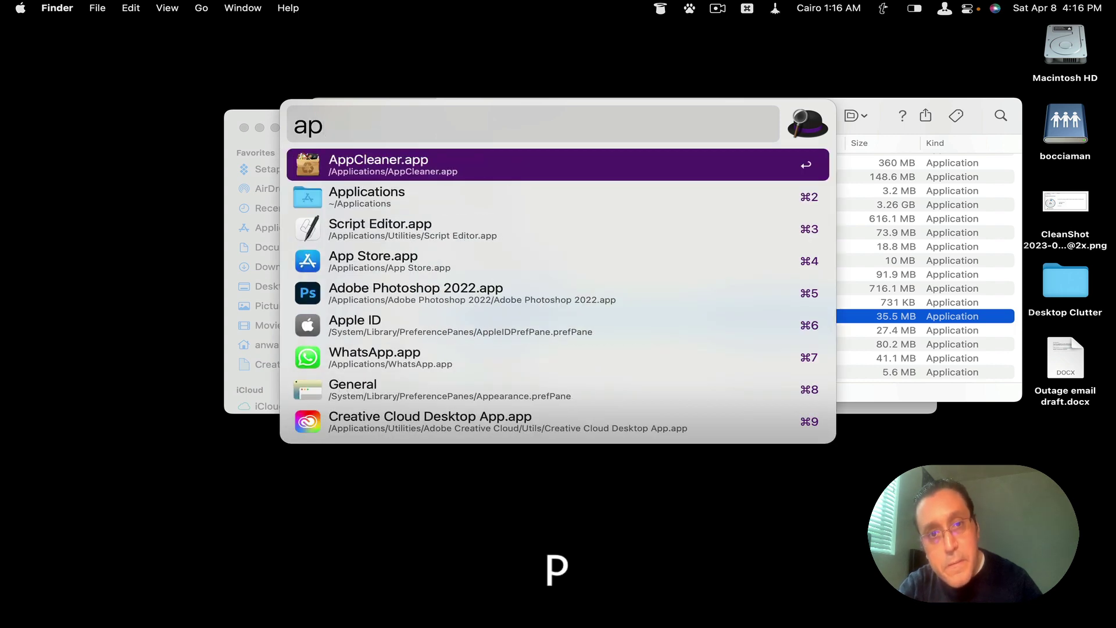
key("Return")
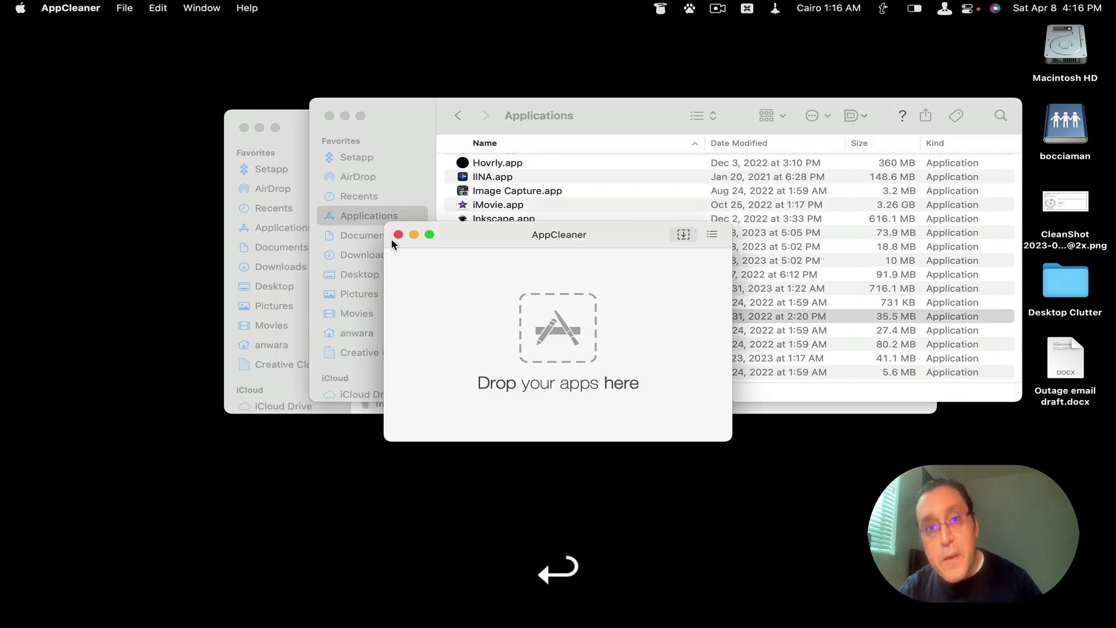
Step: Move the AppCleaner window down and right so the Applications list stays visible
left_click_drag(508, 239, 581, 307)
scroll(547, 280, "down", 2)
scroll(546, 279, "down", 8)
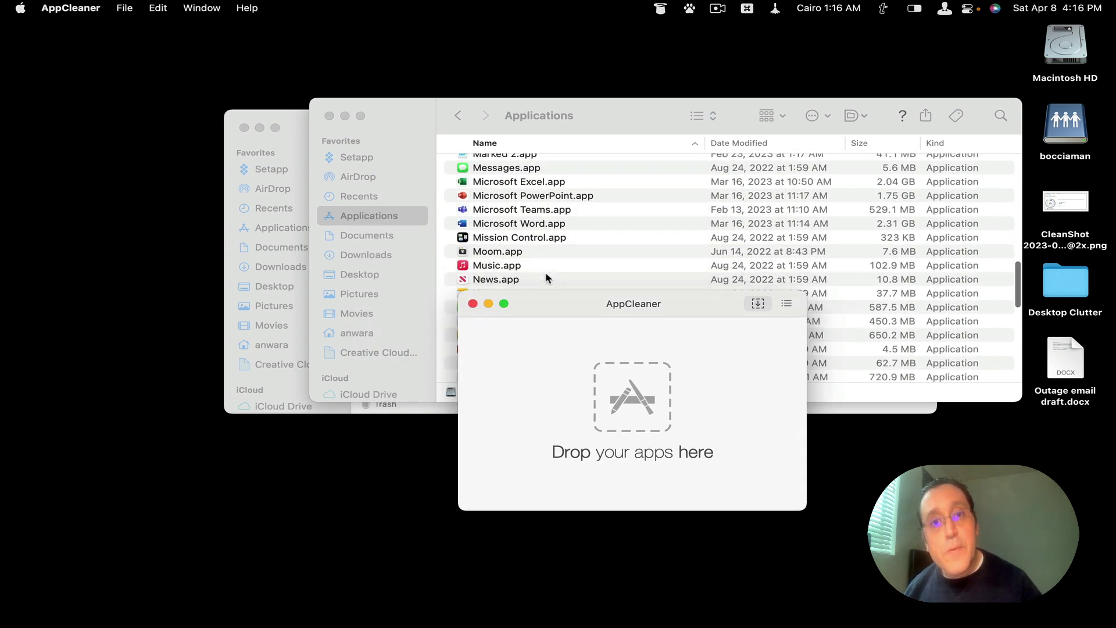
scroll(547, 278, "down", 5)
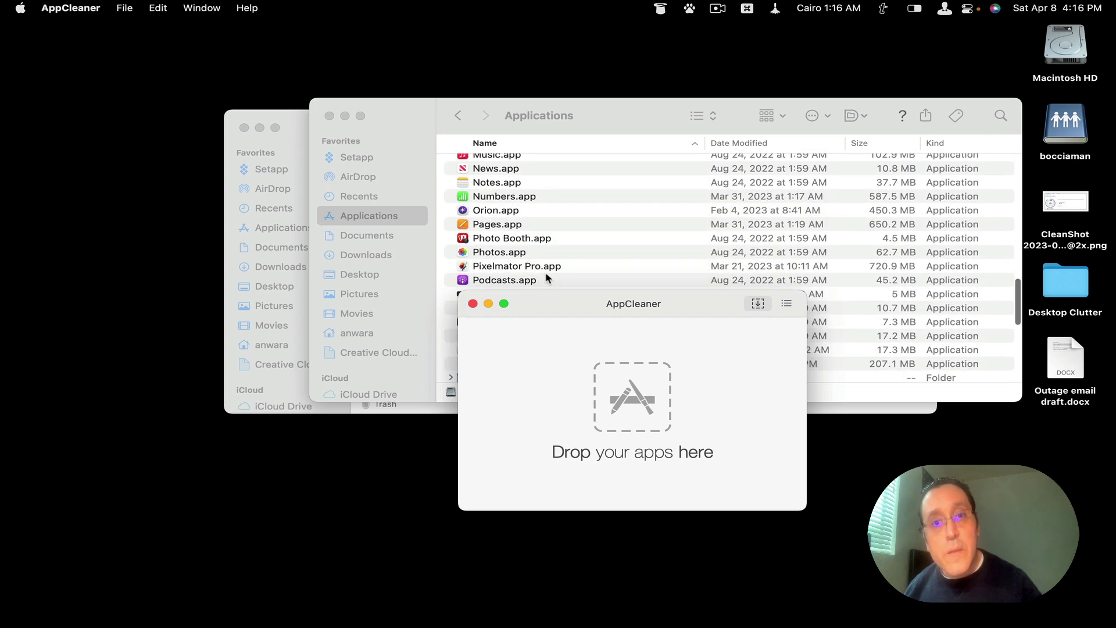
scroll(547, 278, "down", 6)
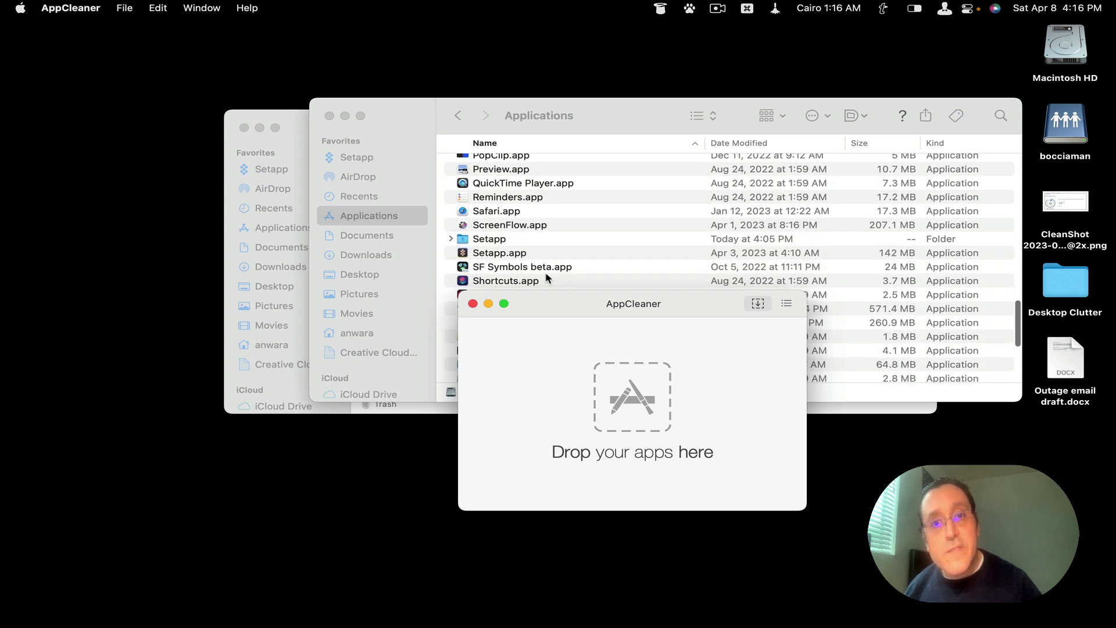
scroll(546, 278, "down", 5)
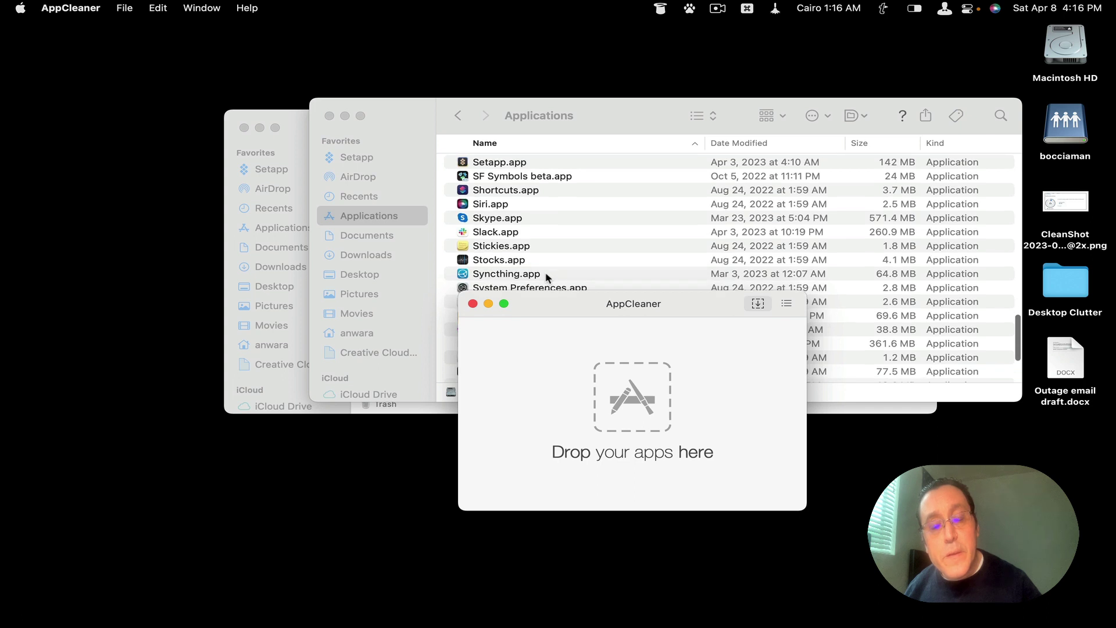
scroll(547, 277, "down", 6)
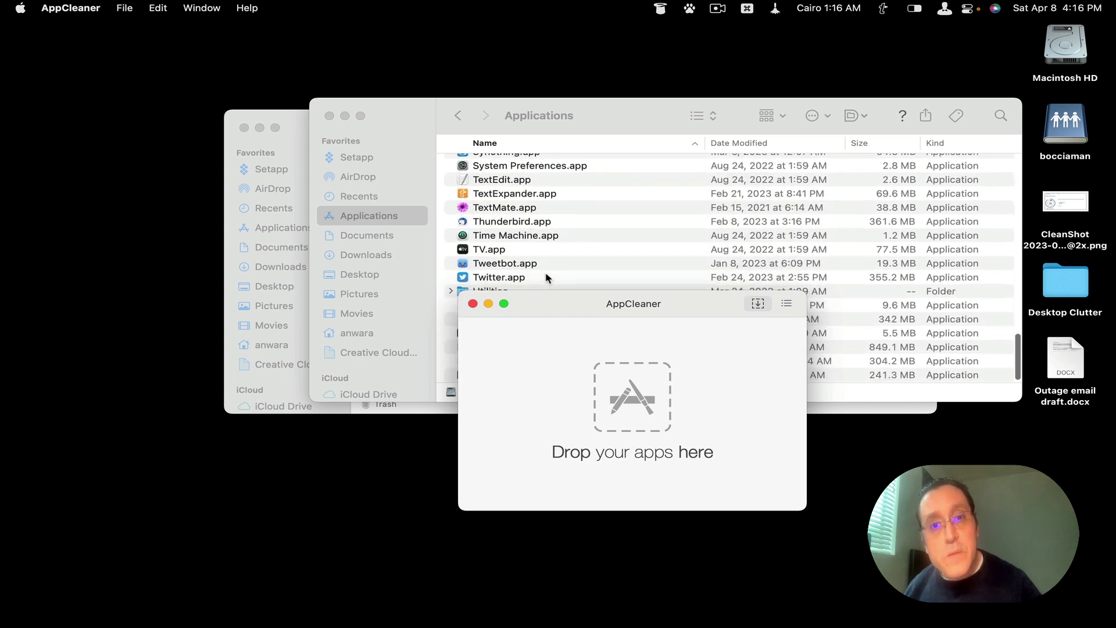
scroll(547, 278, "down", 2)
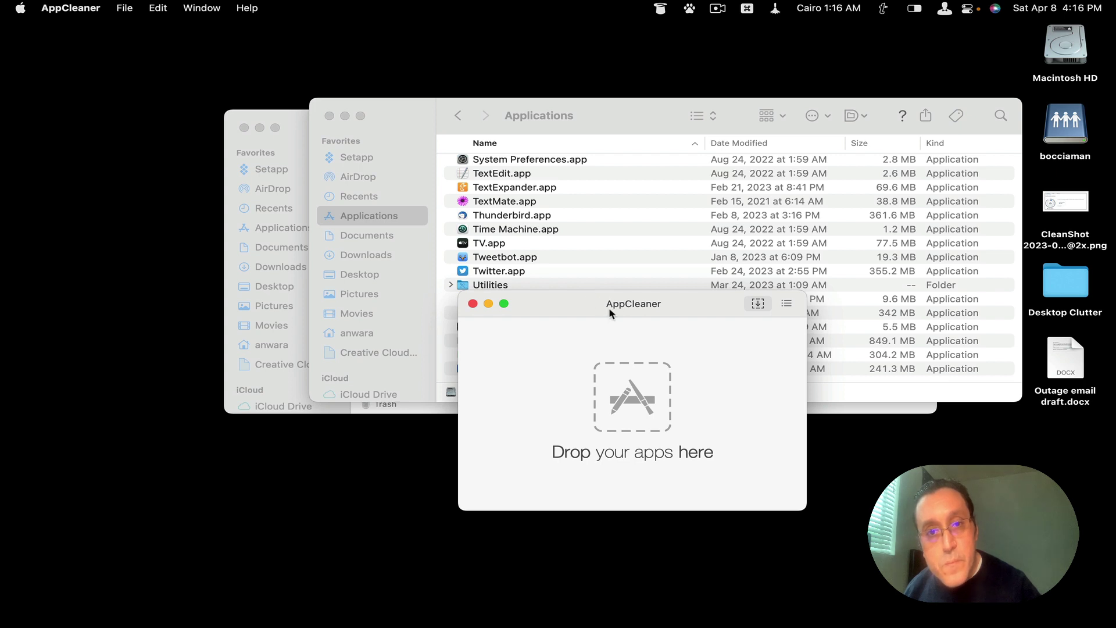
left_click_drag(610, 310, 686, 406)
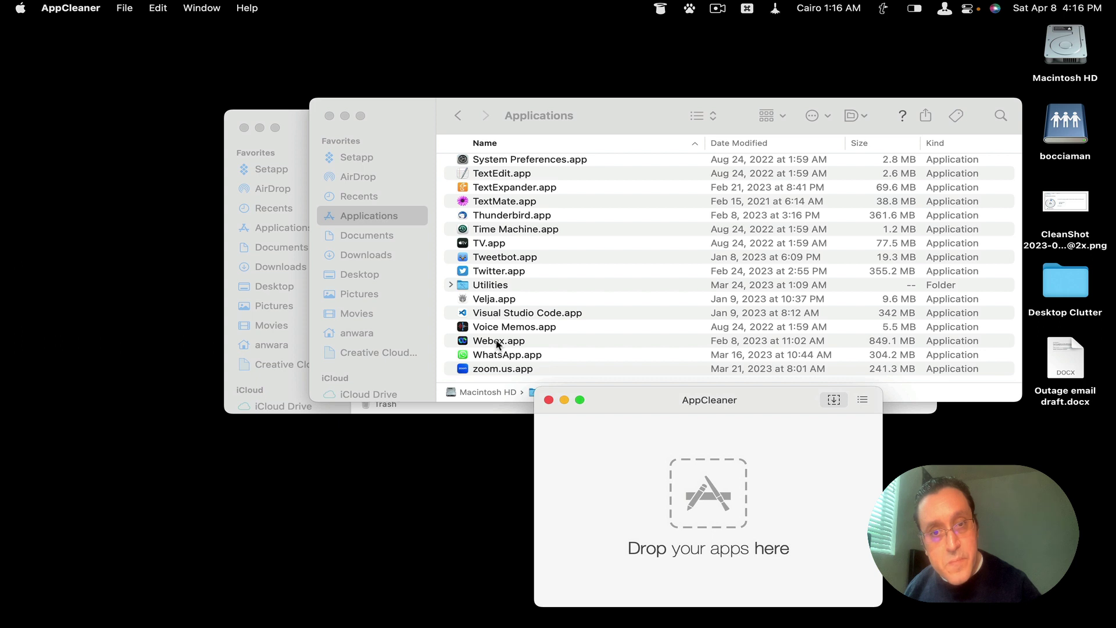
left_click_drag(497, 344, 617, 468)
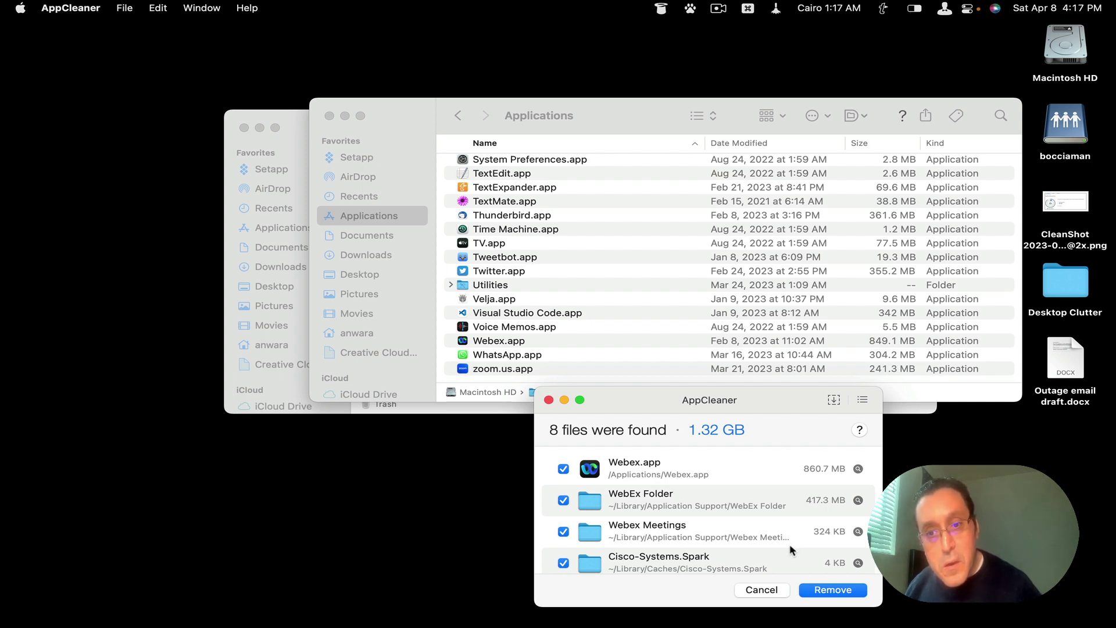
scroll(790, 561, "down", 4)
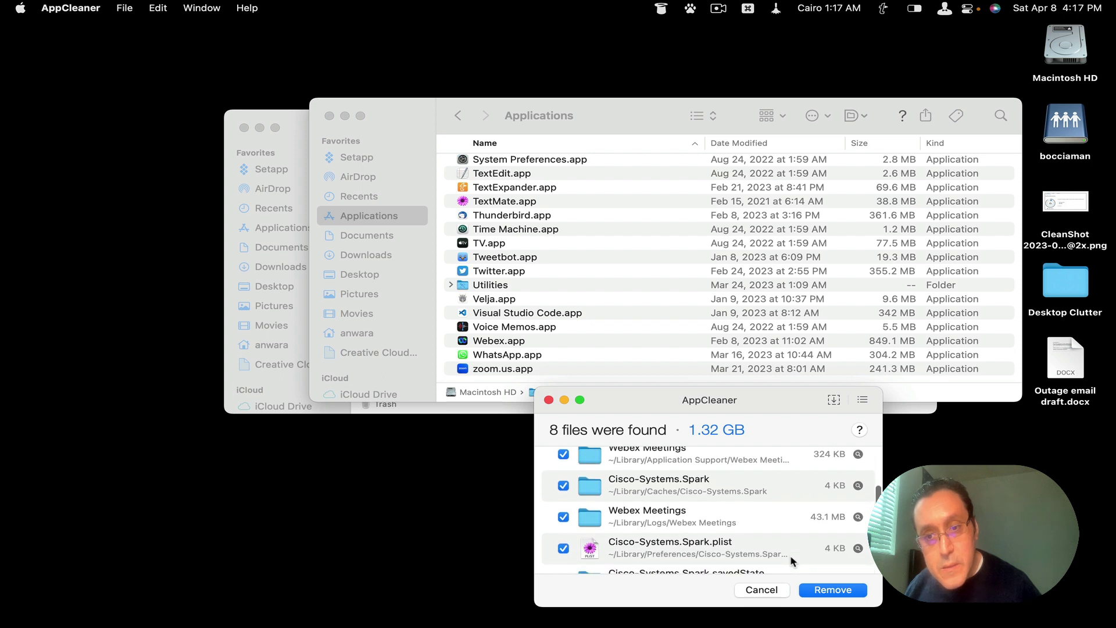
scroll(791, 561, "down", 1)
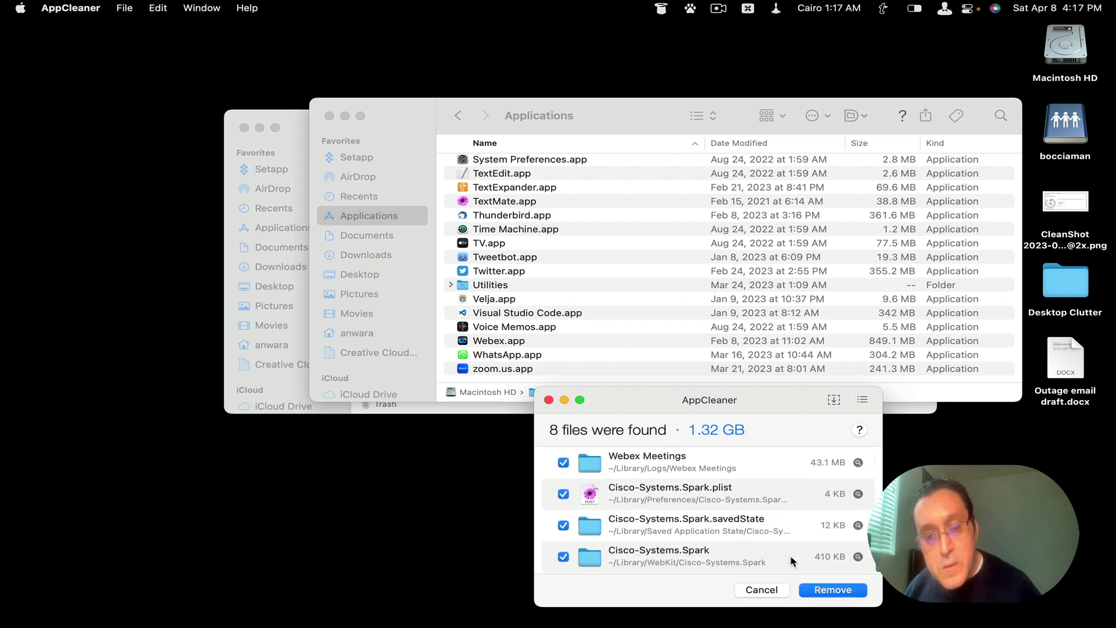
scroll(791, 561, "up", 5)
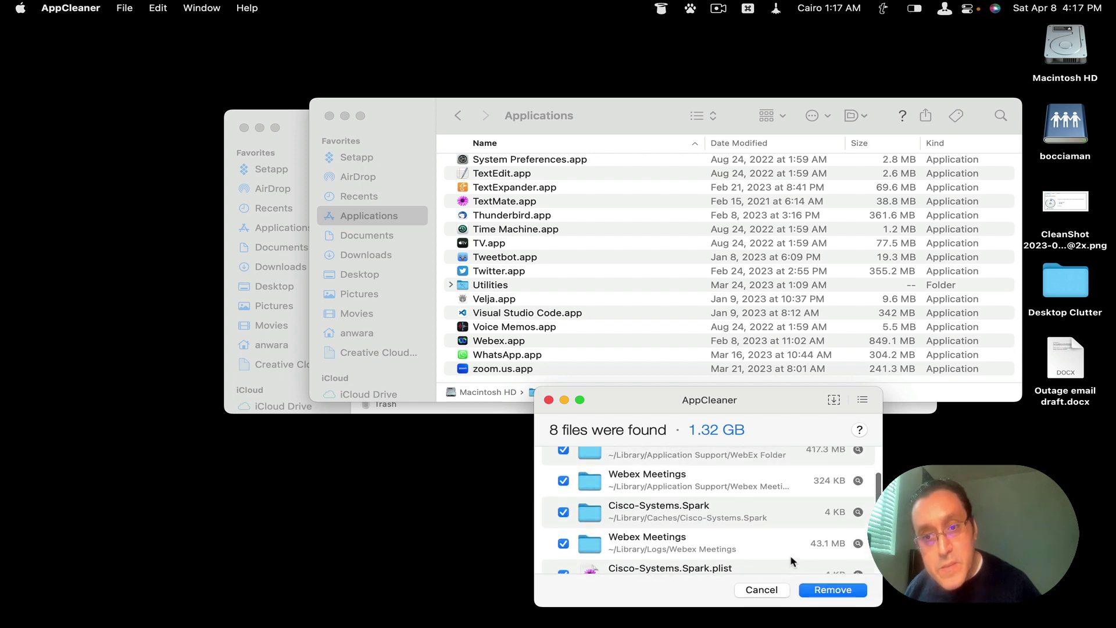
scroll(791, 561, "up", 1)
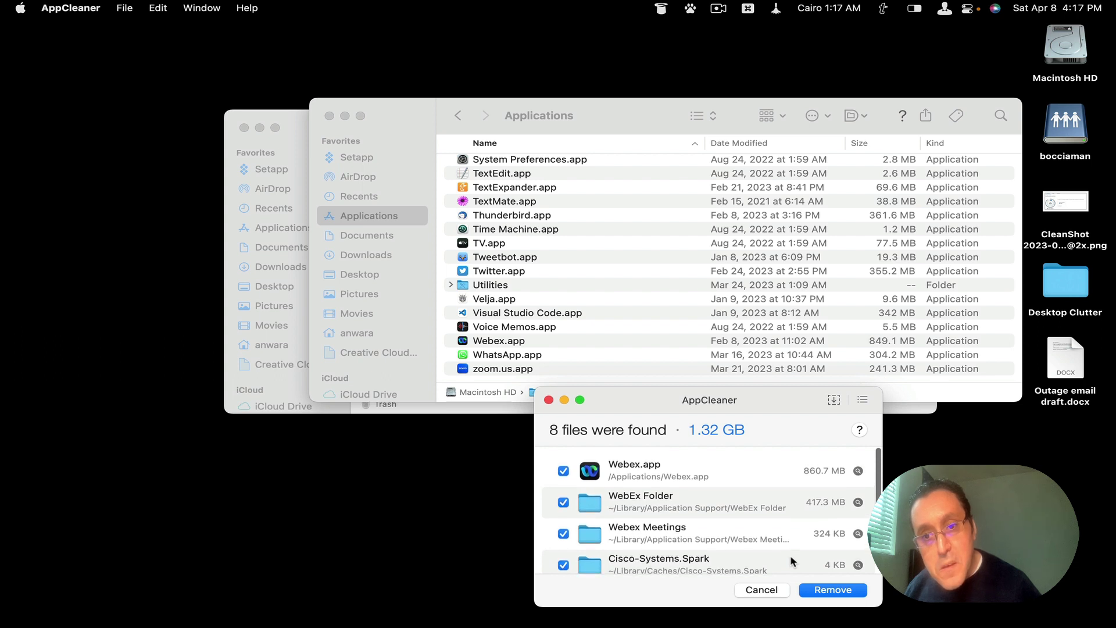
scroll(791, 561, "down", 1)
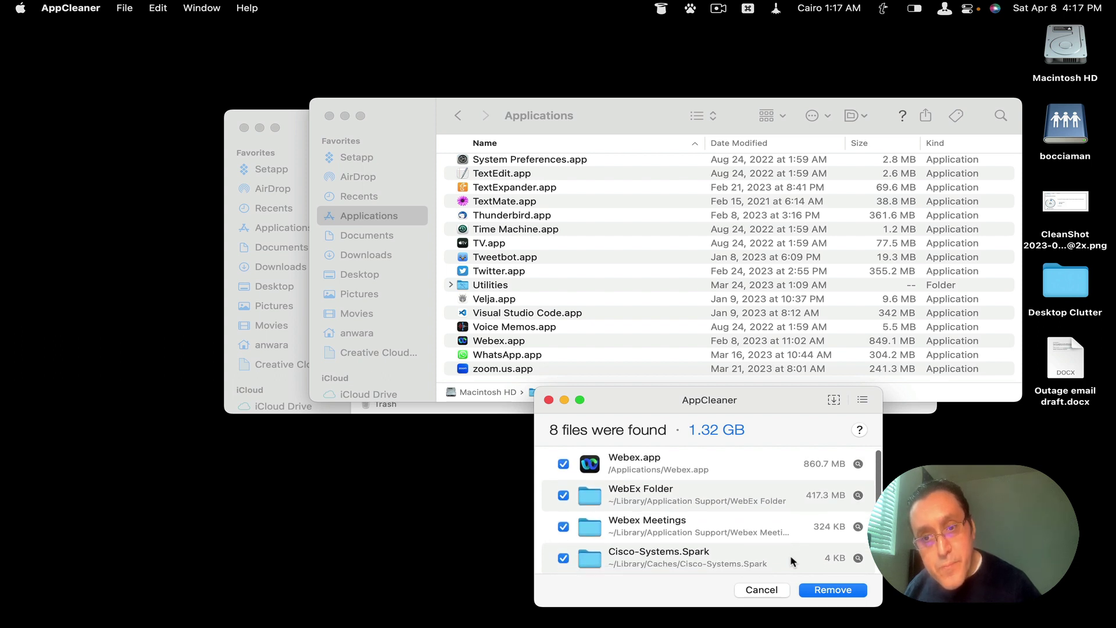
scroll(791, 561, "down", 4)
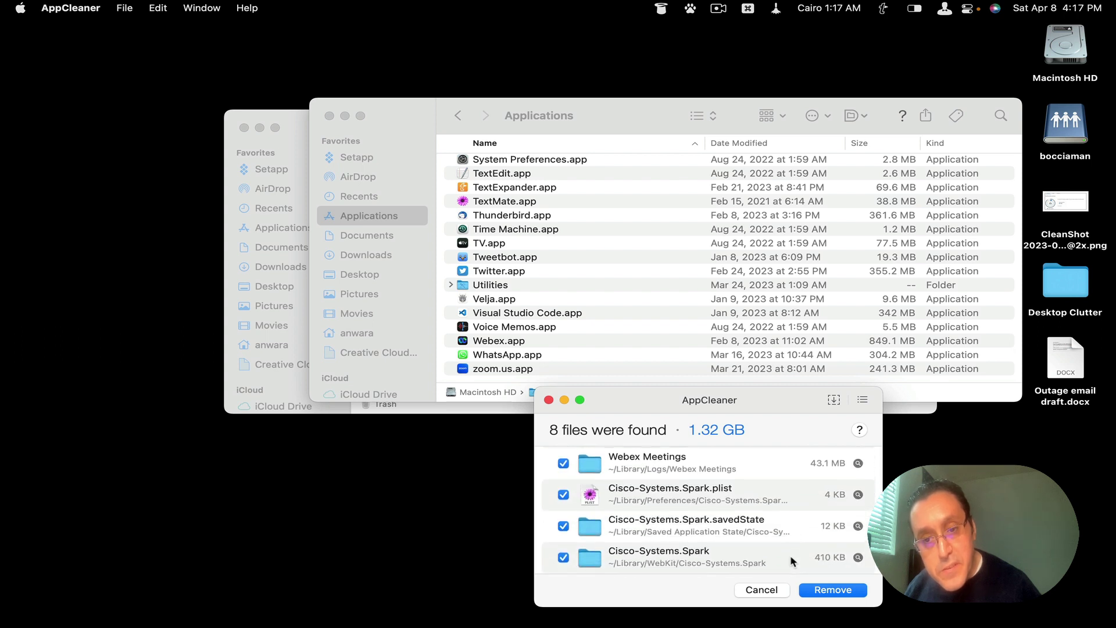
scroll(791, 561, "up", 4)
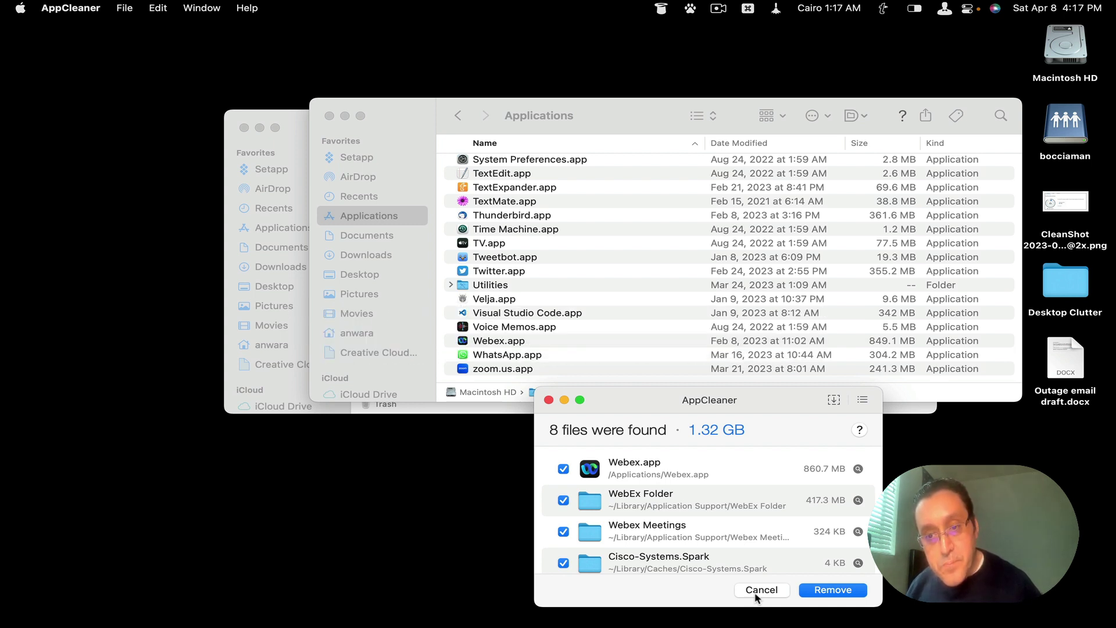
Step: Cancel the Webex cleanup, quit AppCleaner, and close all Finder windows
left_click(758, 591)
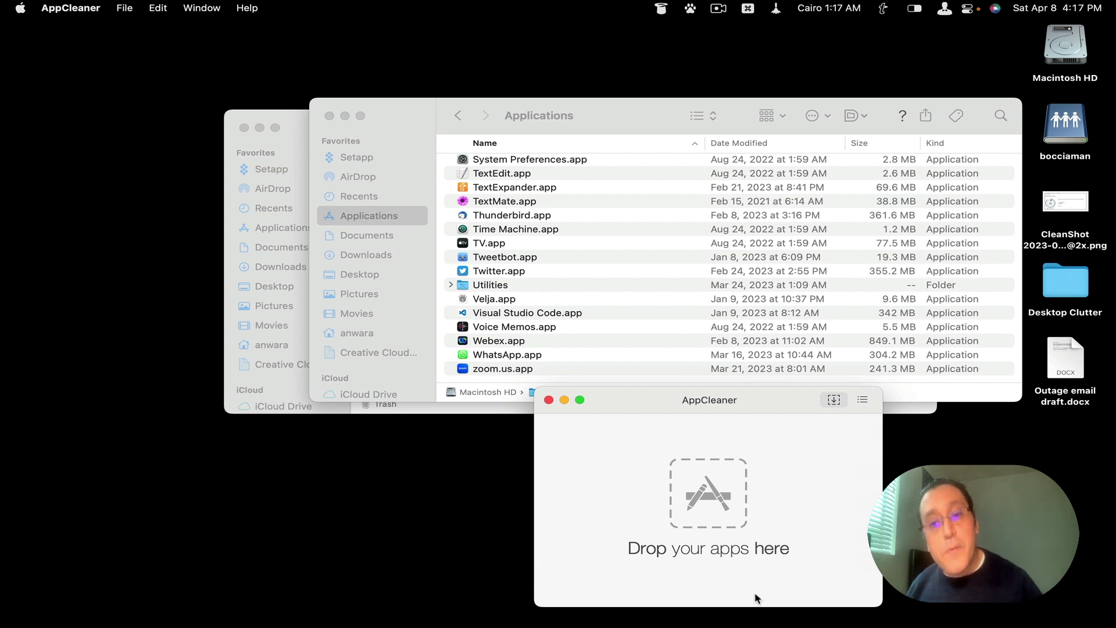
key("super+q")
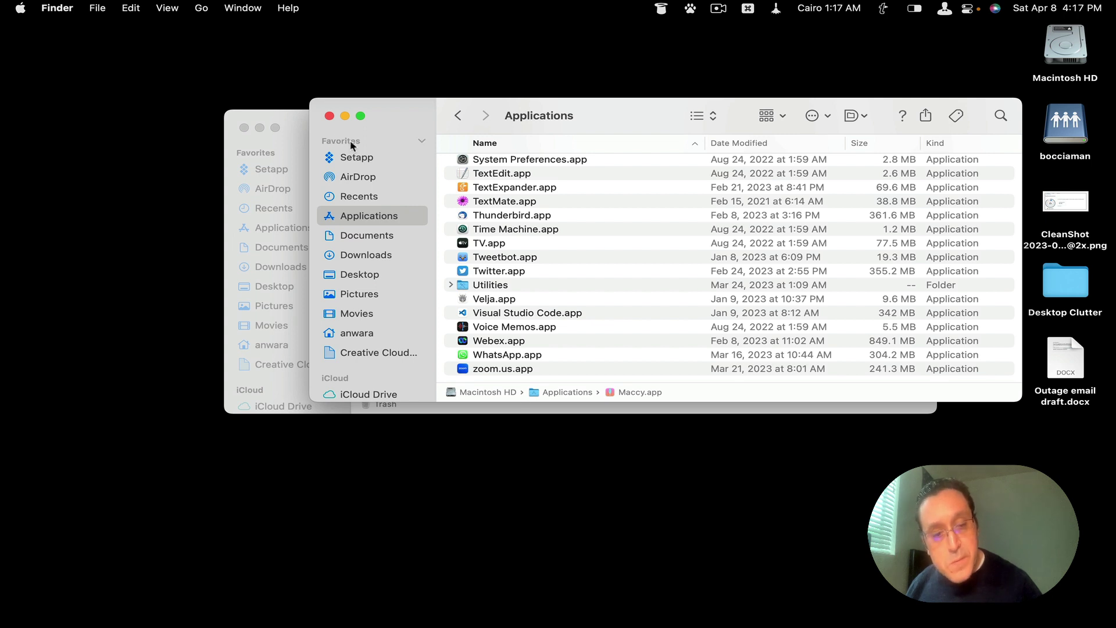
key("ctrl+alt+shift+super+w")
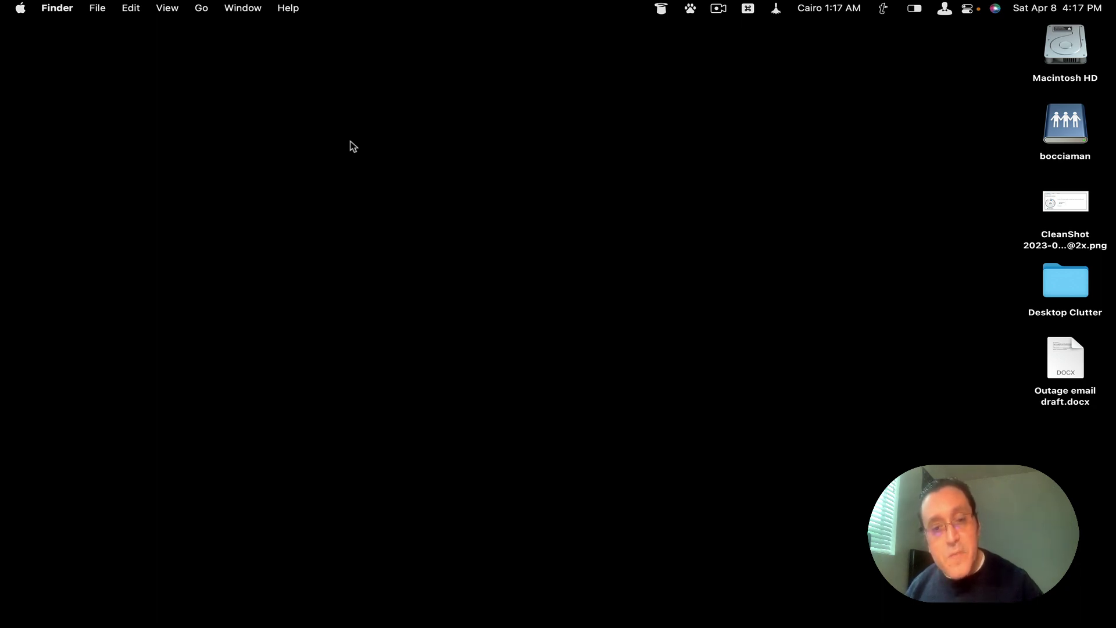
Step: Open an iTerm2 window with the F4 hotkey and run 'brew list'
key("F4")
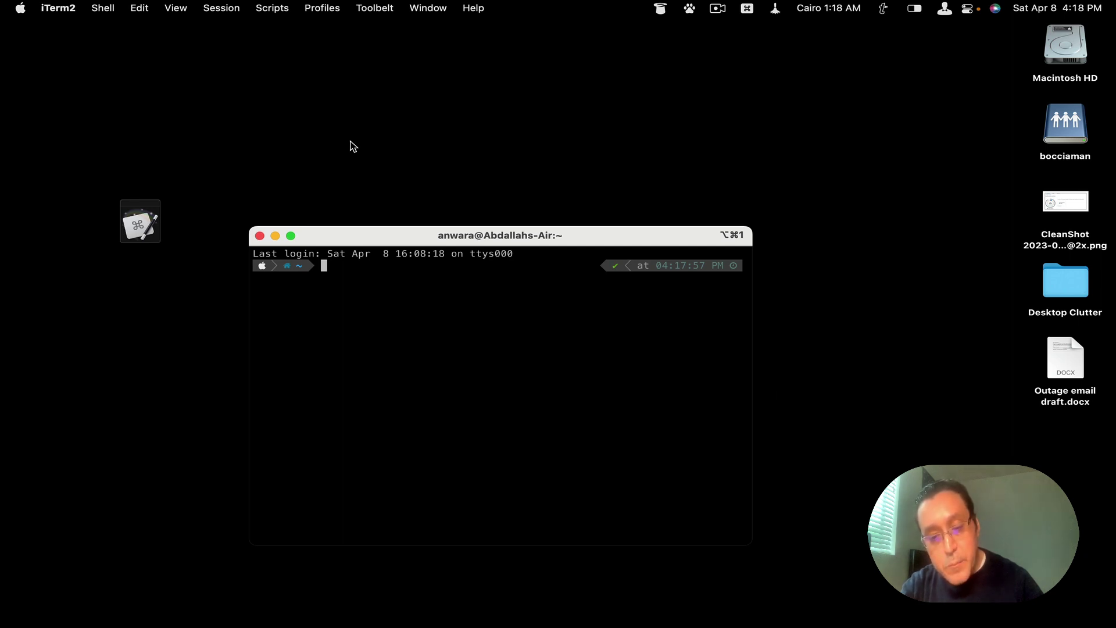
type("brew")
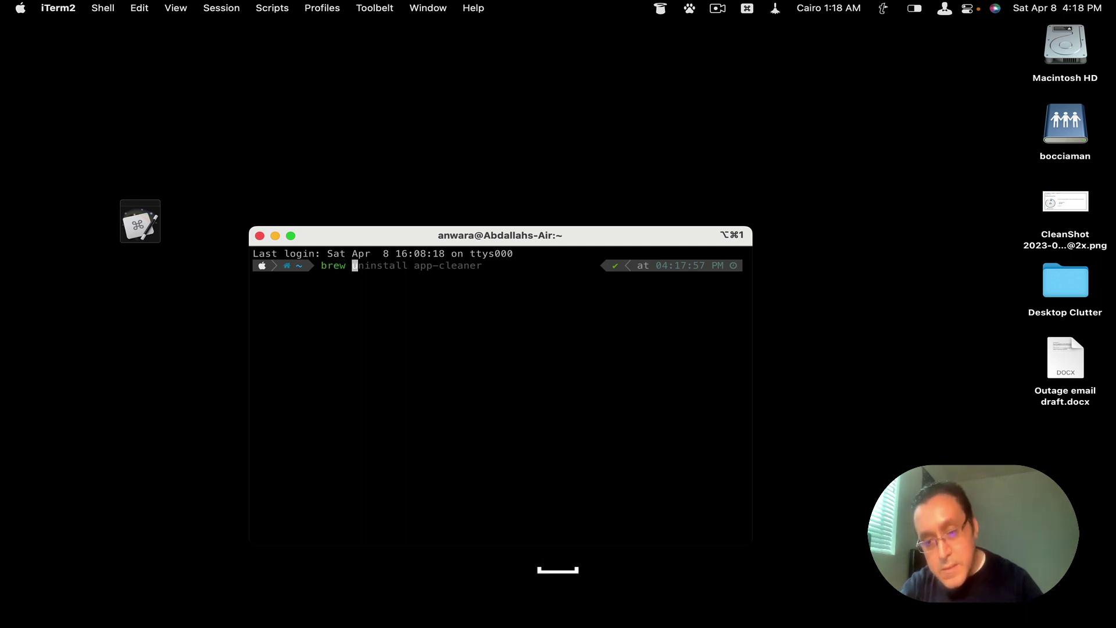
type(" li")
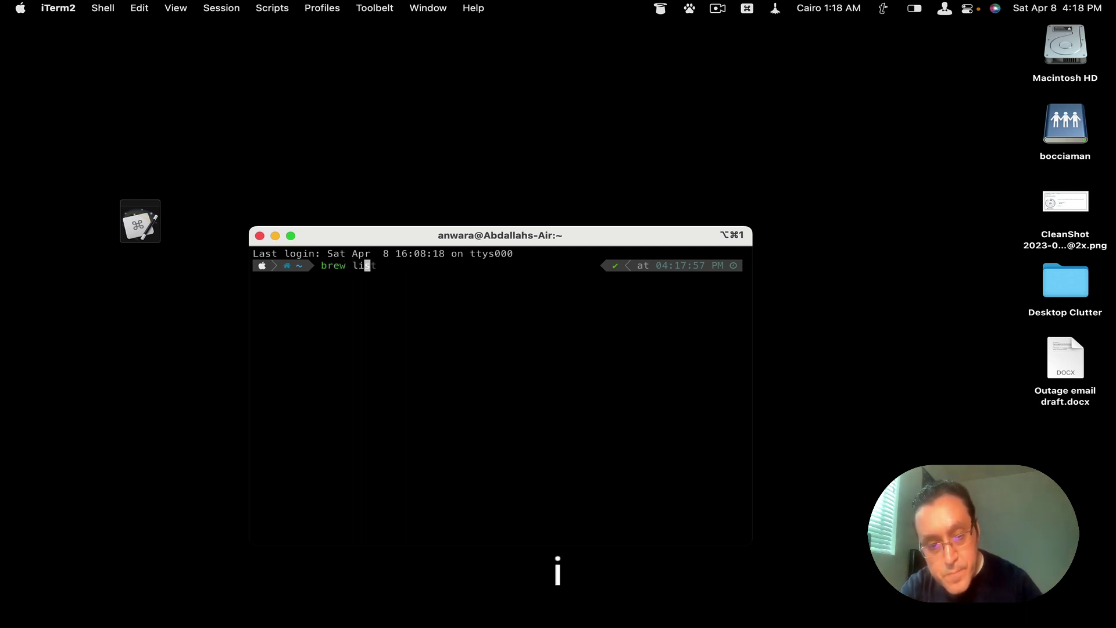
type("st")
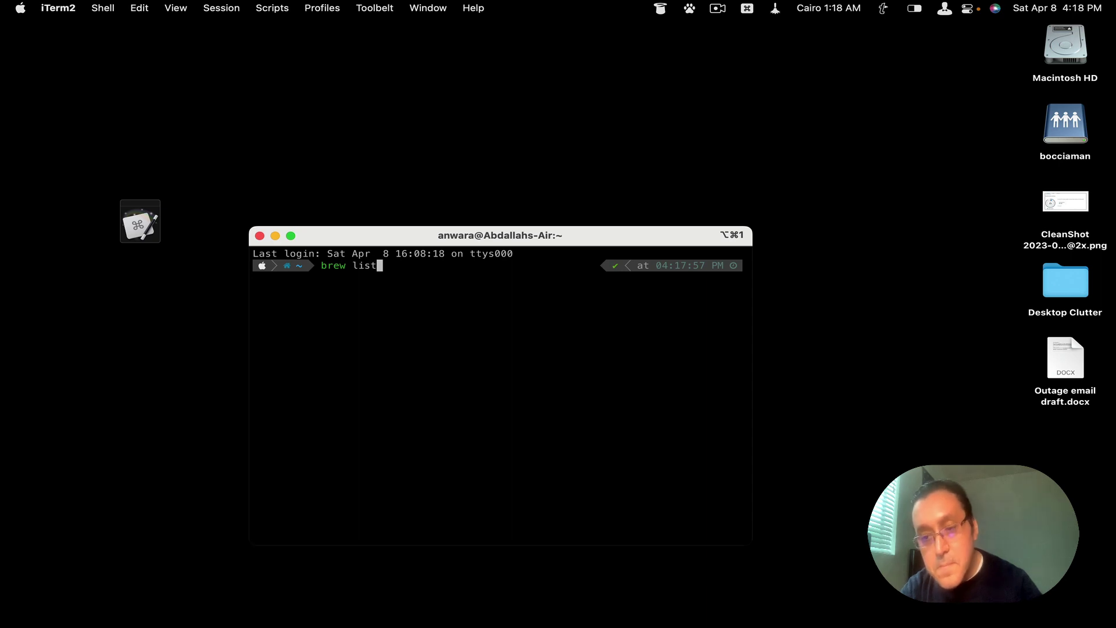
key("Return")
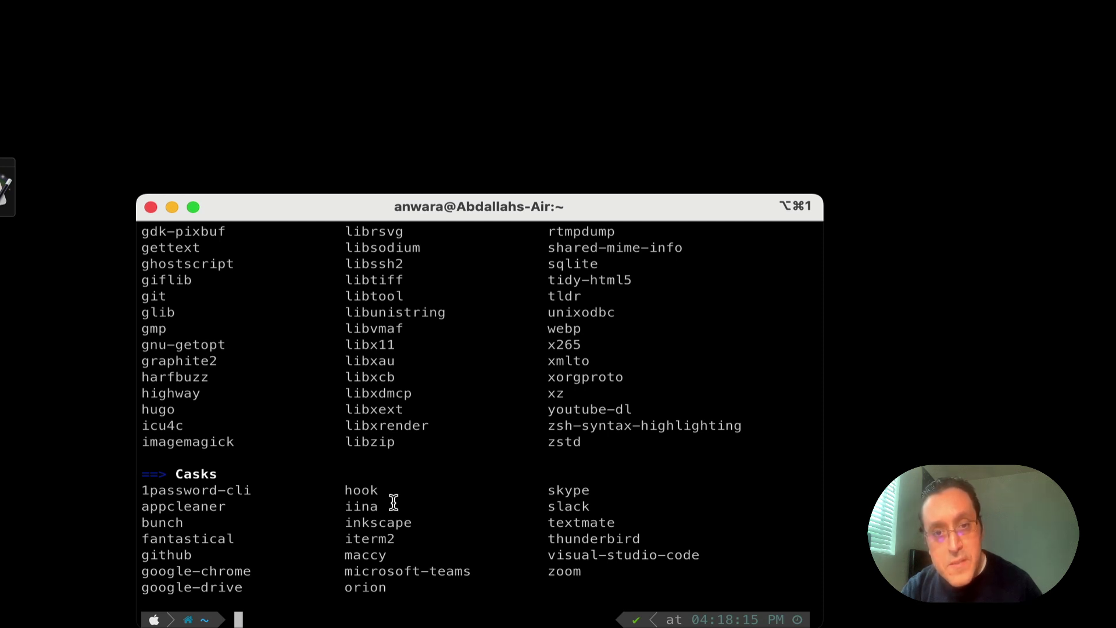
scroll(369, 419, "up", 10)
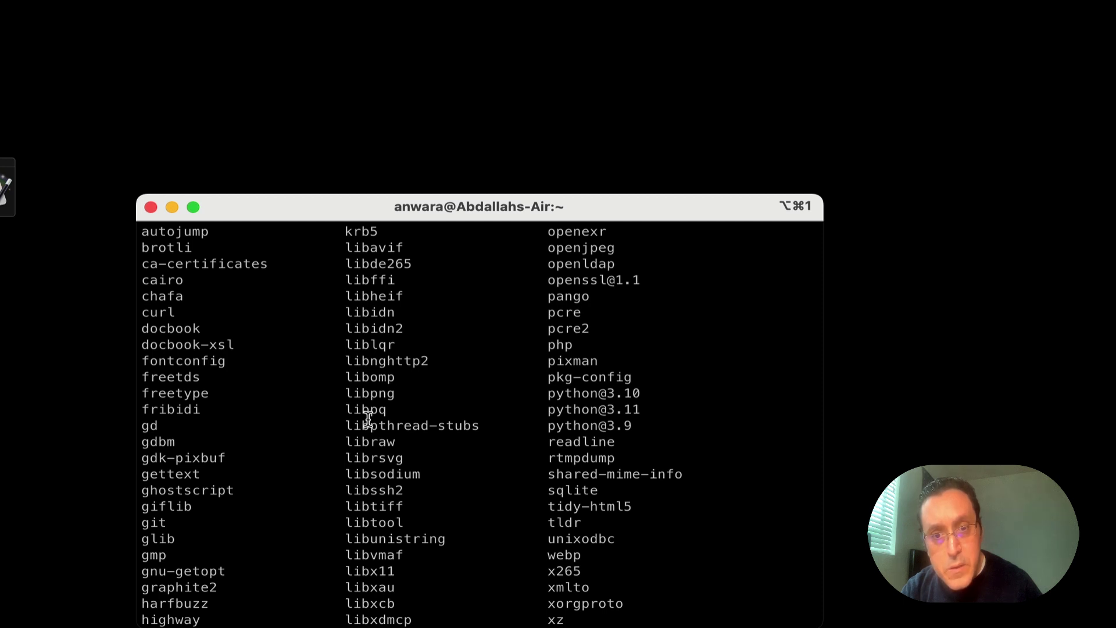
scroll(369, 419, "down", 10)
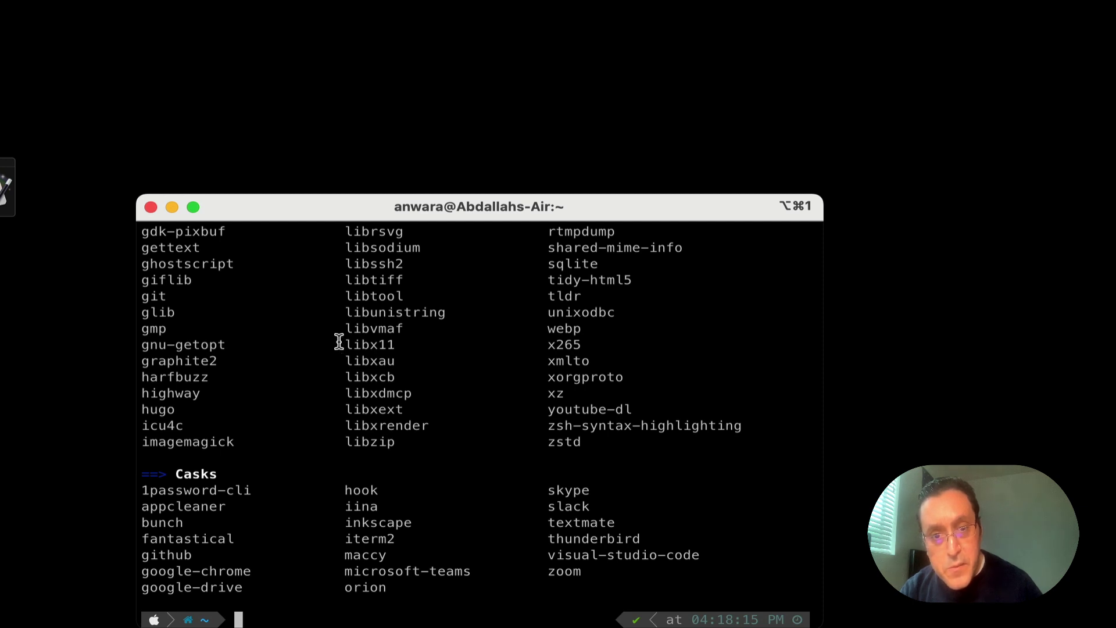
Step: Copy the cask name inkscape from the list and run 'brew uninstall inkscape'
double_click(376, 519)
key("super+c")
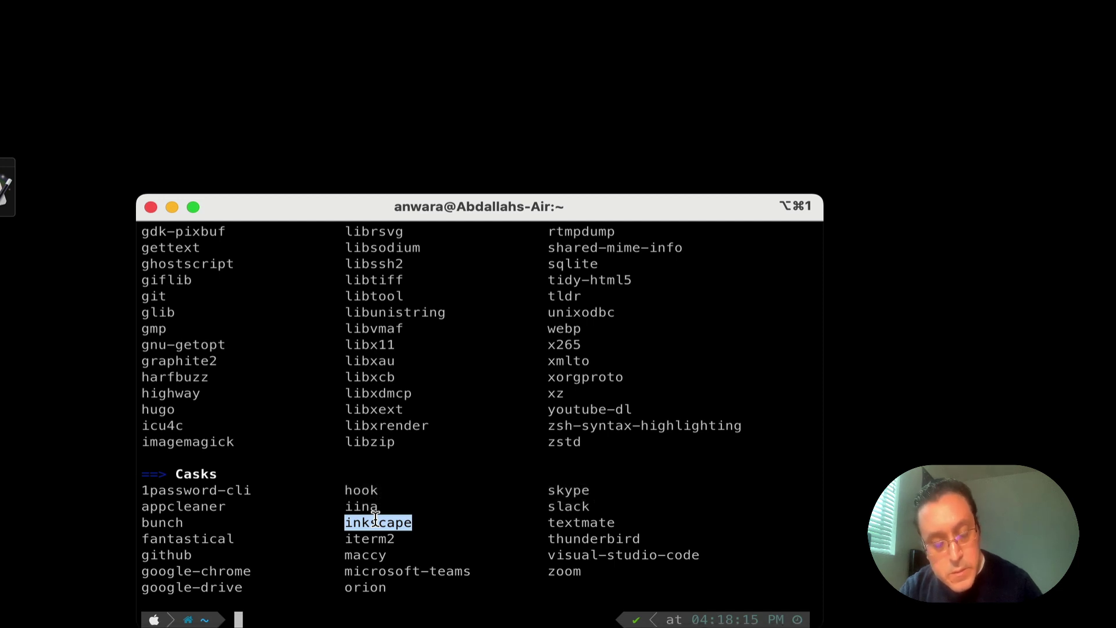
left_click(447, 568)
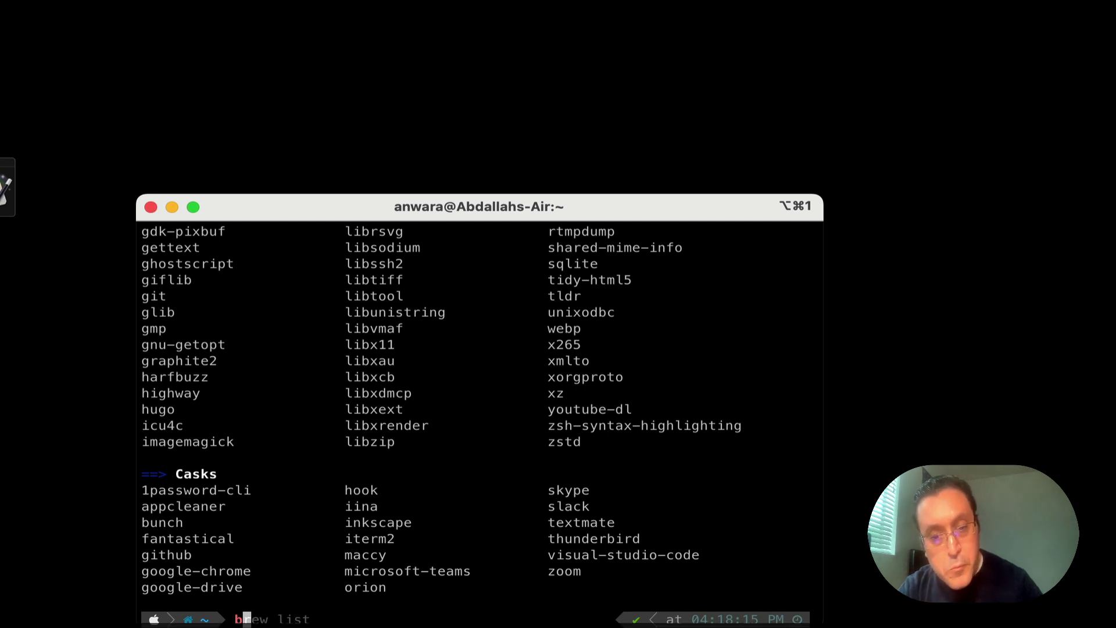
type("brew ")
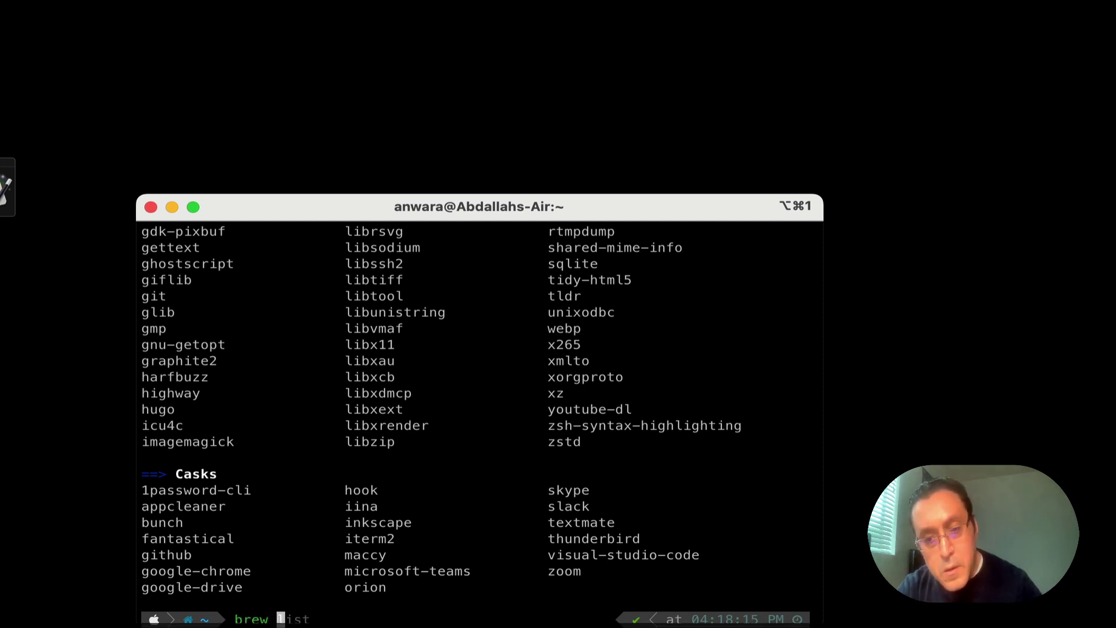
type("unin")
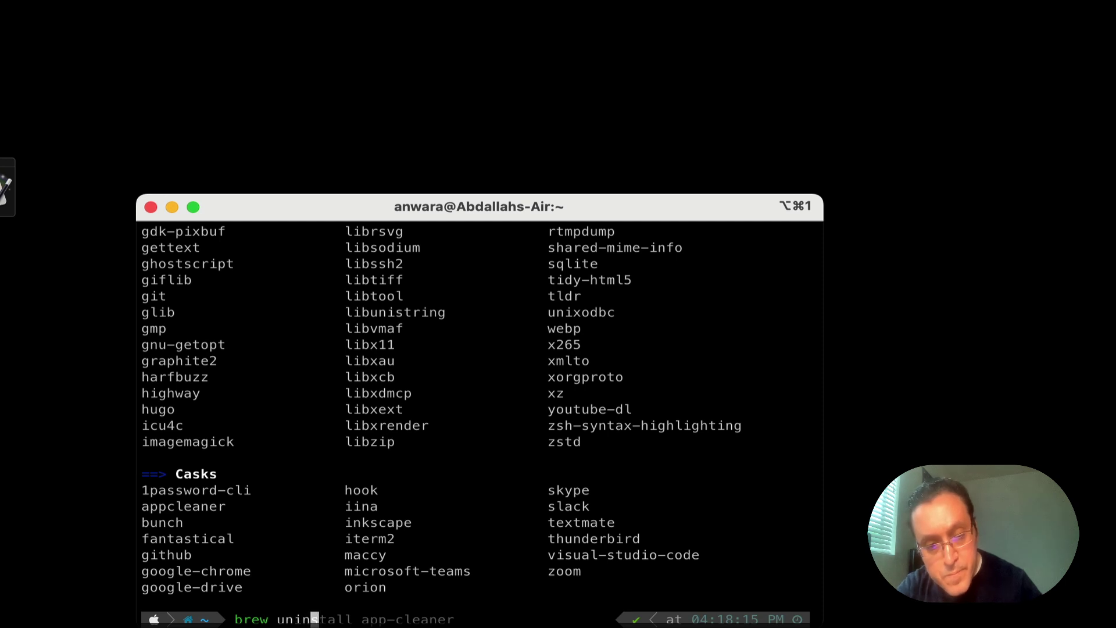
type("stall")
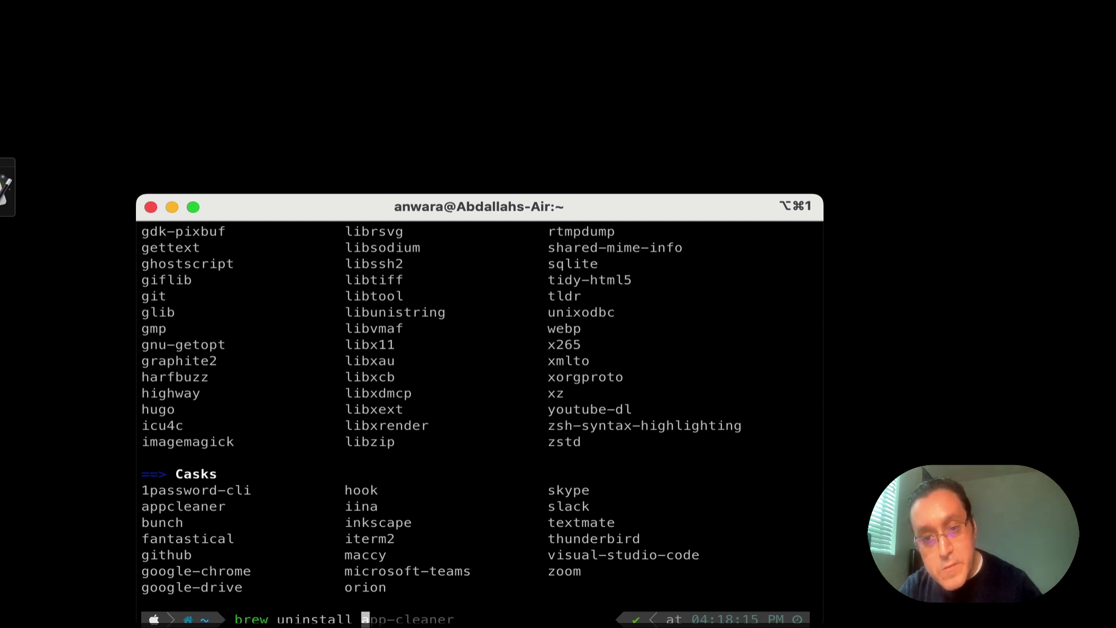
key("super+v")
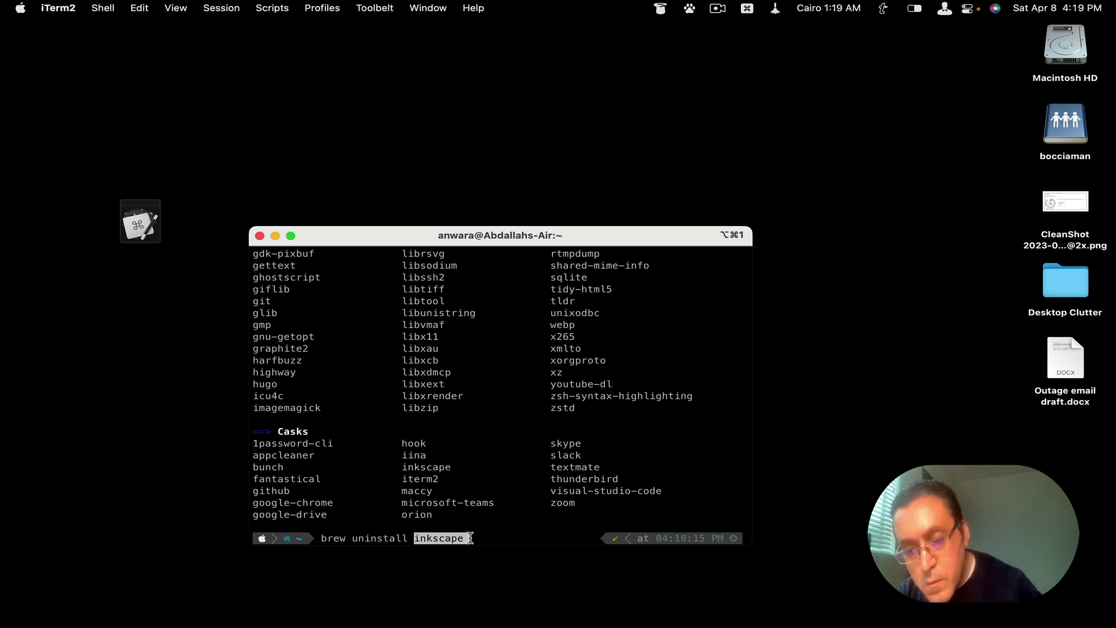
key("Return")
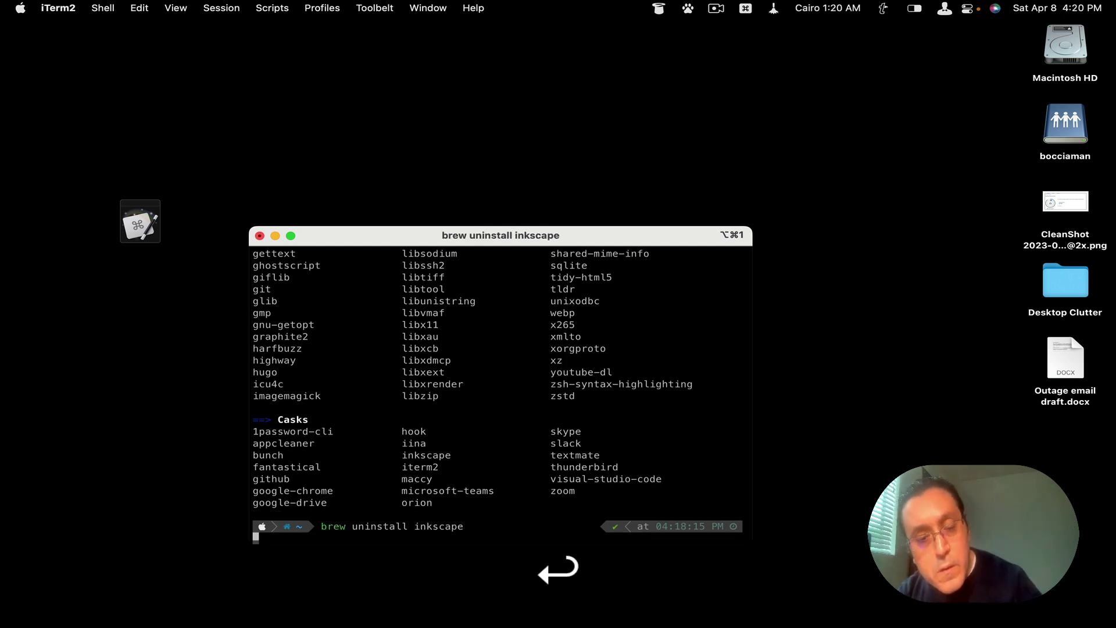